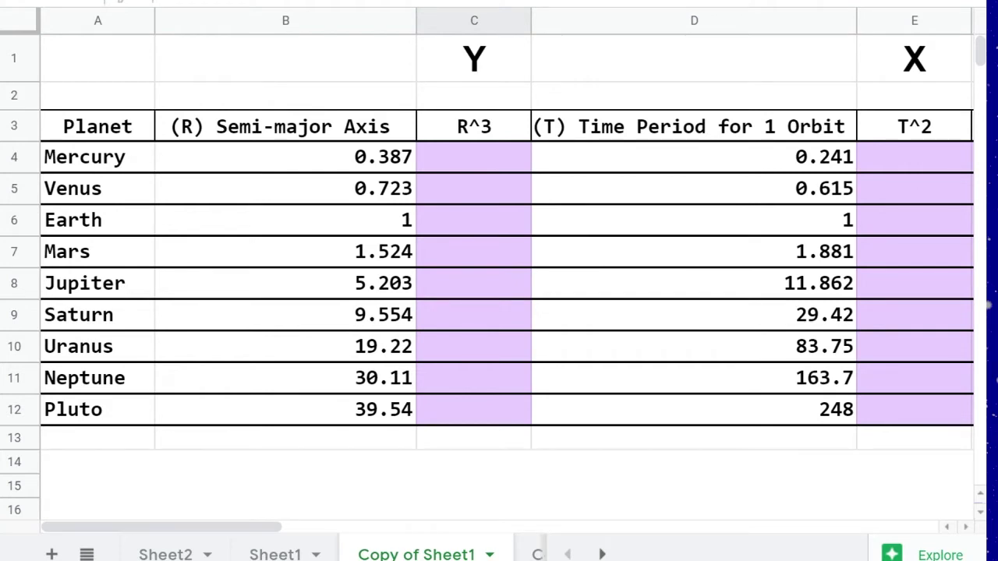
# - Enter =B4^3 in C4 to cube Mercury's semi-major axis
pyautogui.click(474, 158)
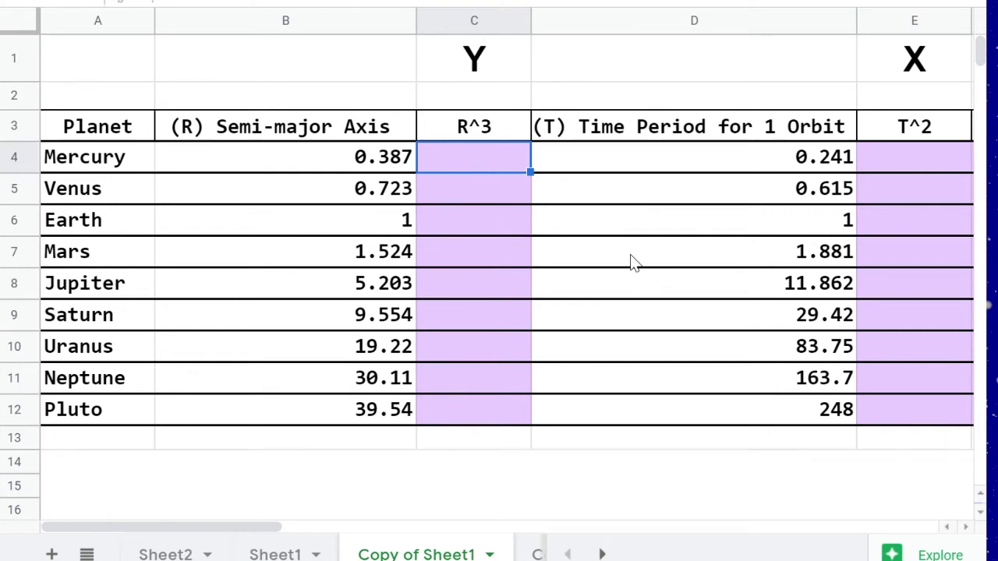
pyautogui.write('=')
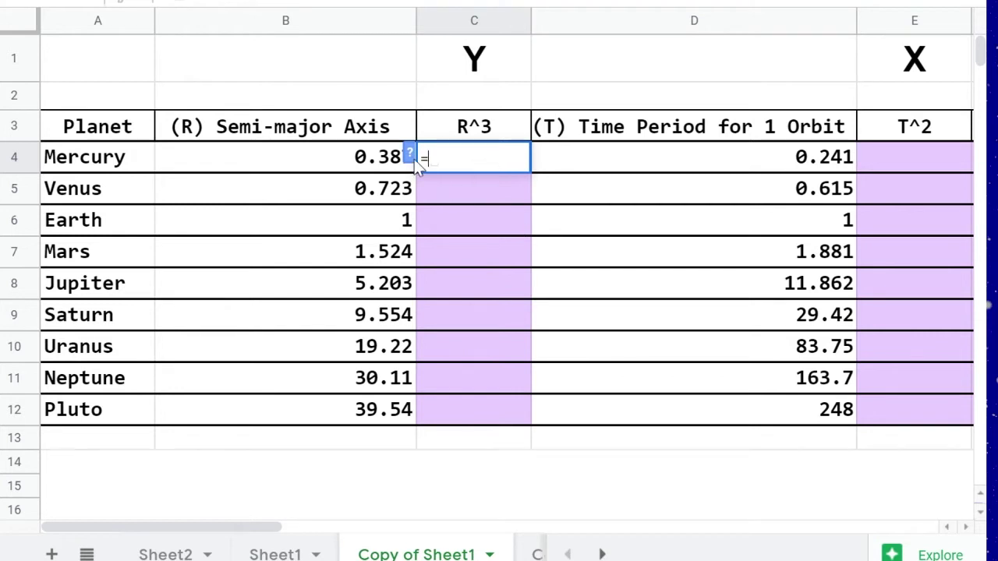
pyautogui.click(336, 161)
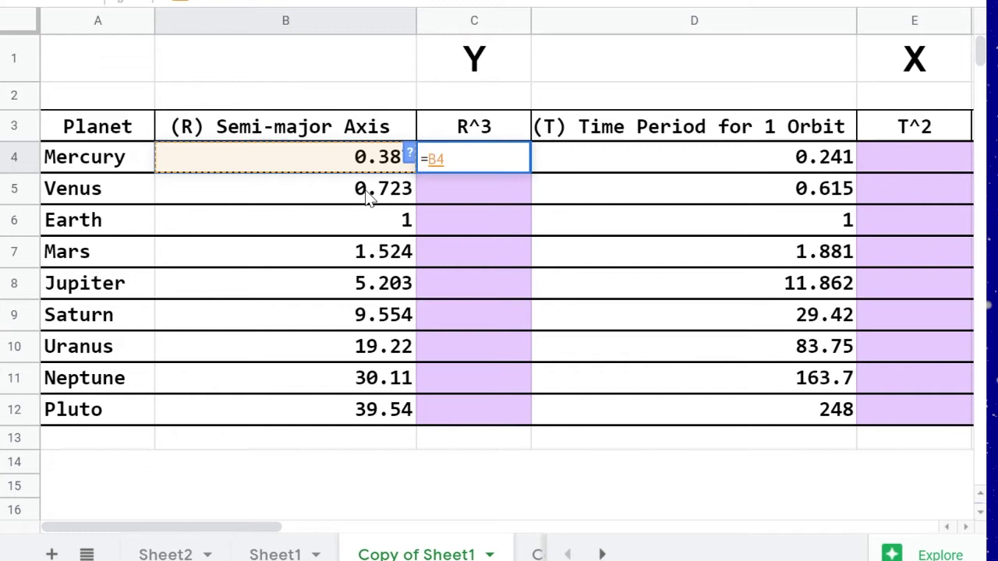
pyautogui.write('^3')
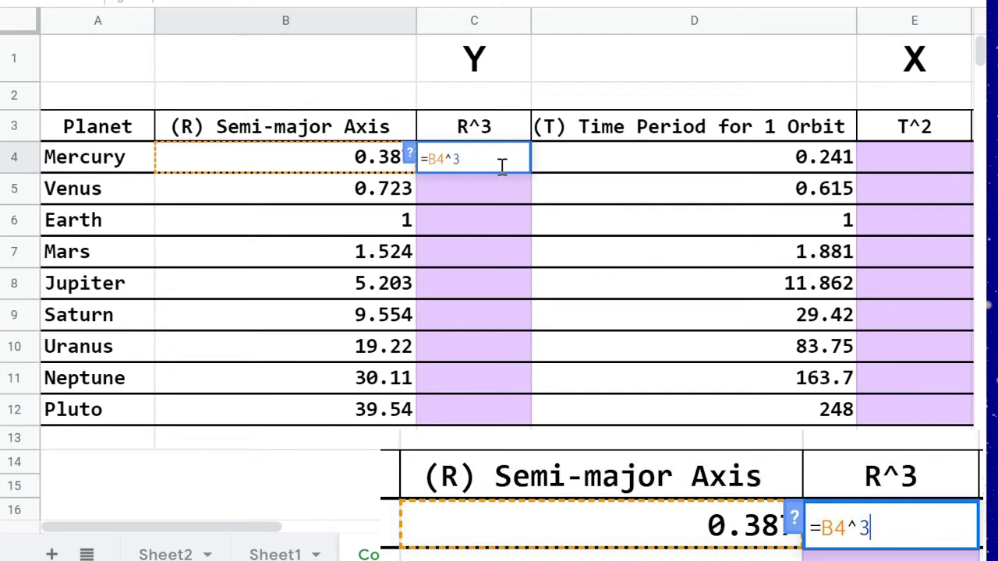
pyautogui.press('Return')
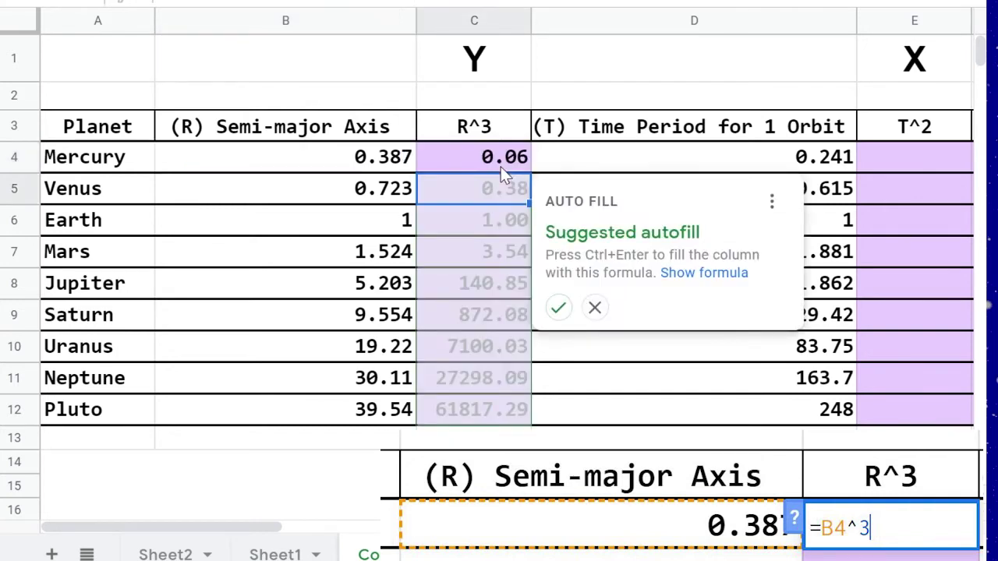
# - Copy the =B4^3 formula down the R^3 column to Pluto in C12
pyautogui.click(561, 308)
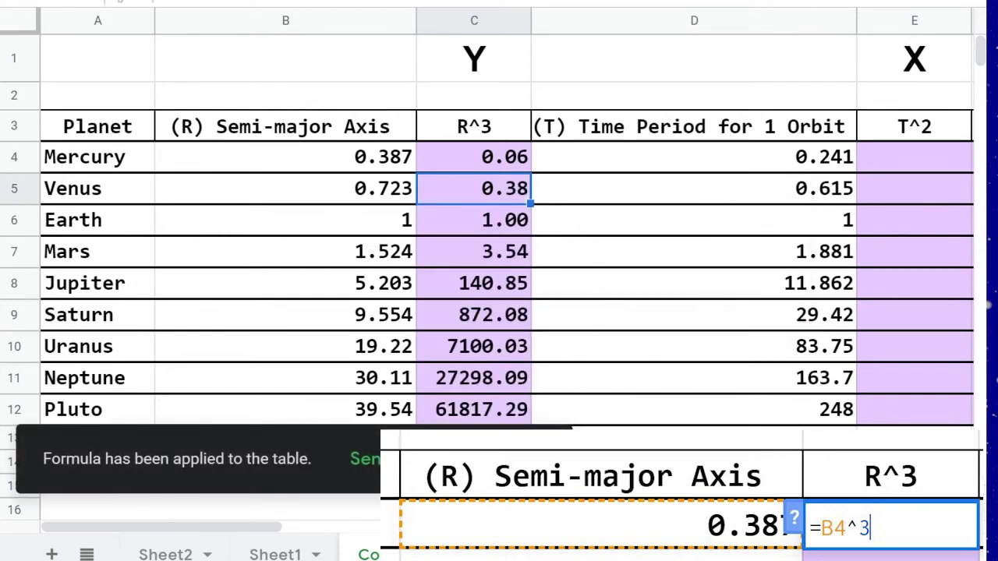
pyautogui.hotkey('ctrl', 'z')
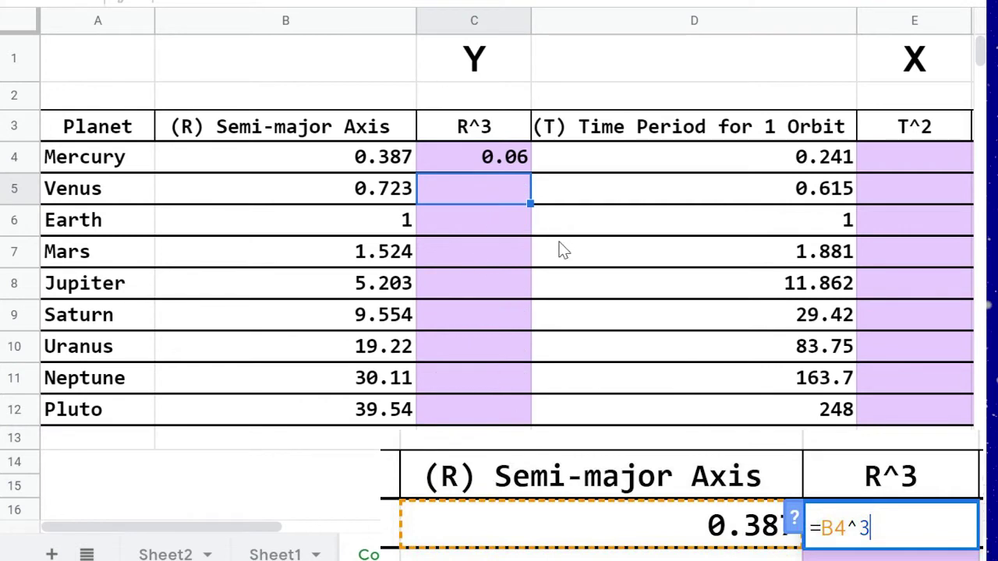
pyautogui.click(498, 170)
pyautogui.moveTo(530, 171); pyautogui.dragTo(530, 423)
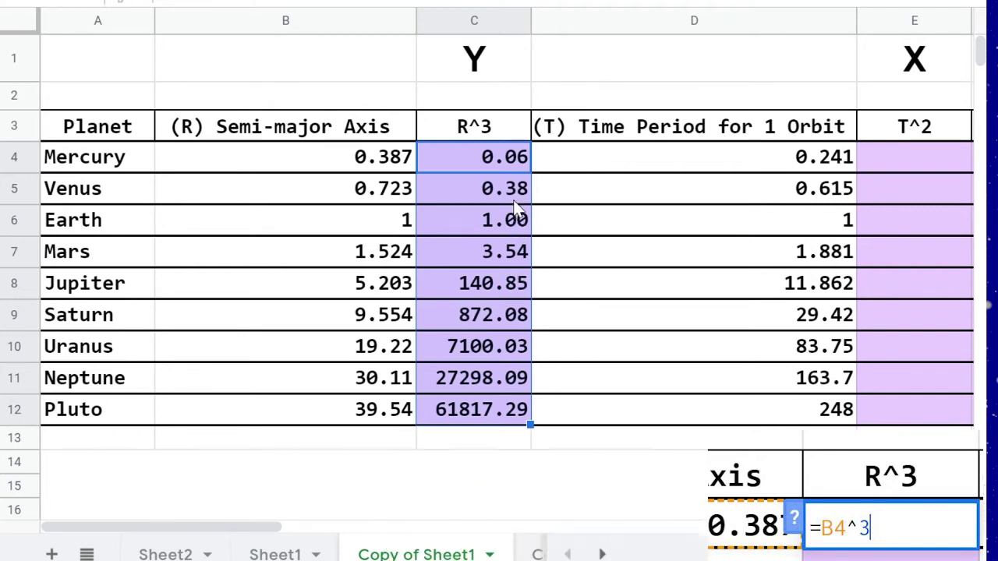
pyautogui.hotkey('ctrl', 'z')
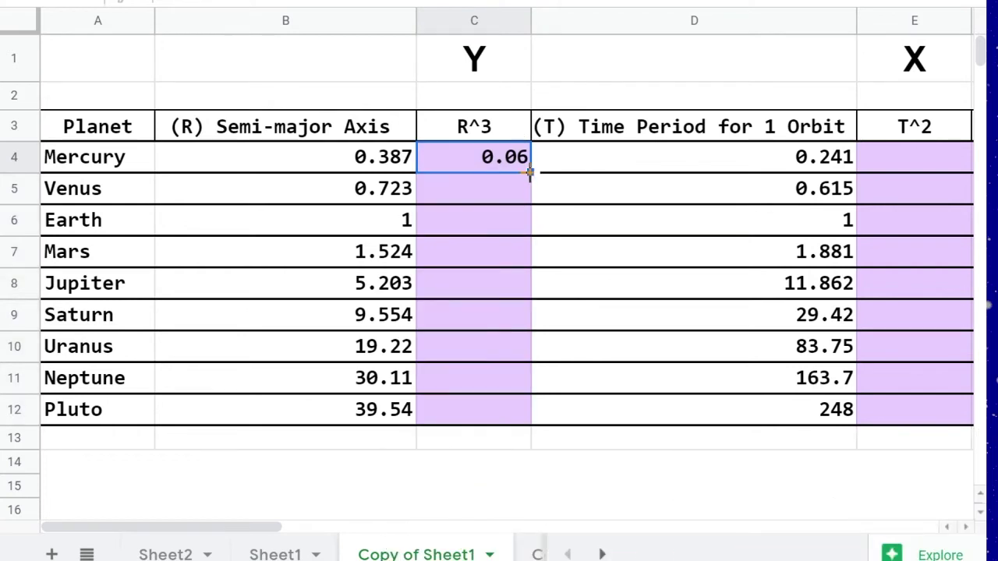
pyautogui.doubleClick(529, 173)
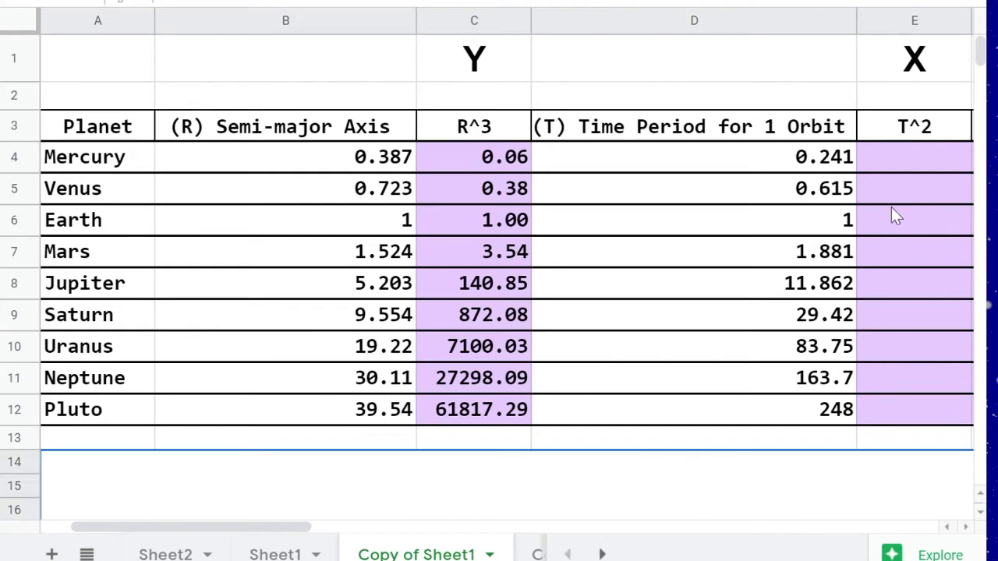
# - Enter =D4^2 in E4 and autofill T^2 down to Pluto's 61504.00
pyautogui.click(922, 162)
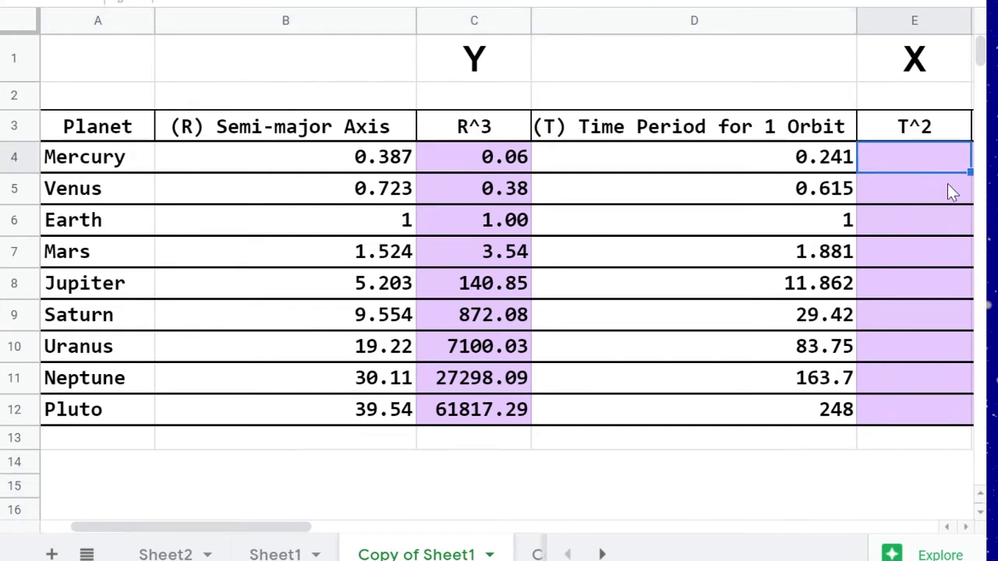
pyautogui.write('=')
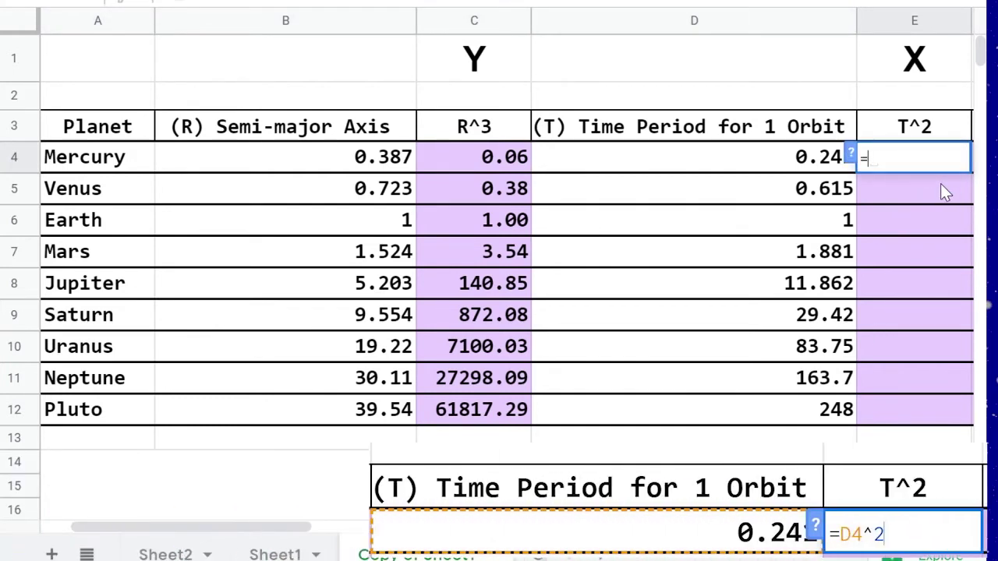
pyautogui.click(731, 165)
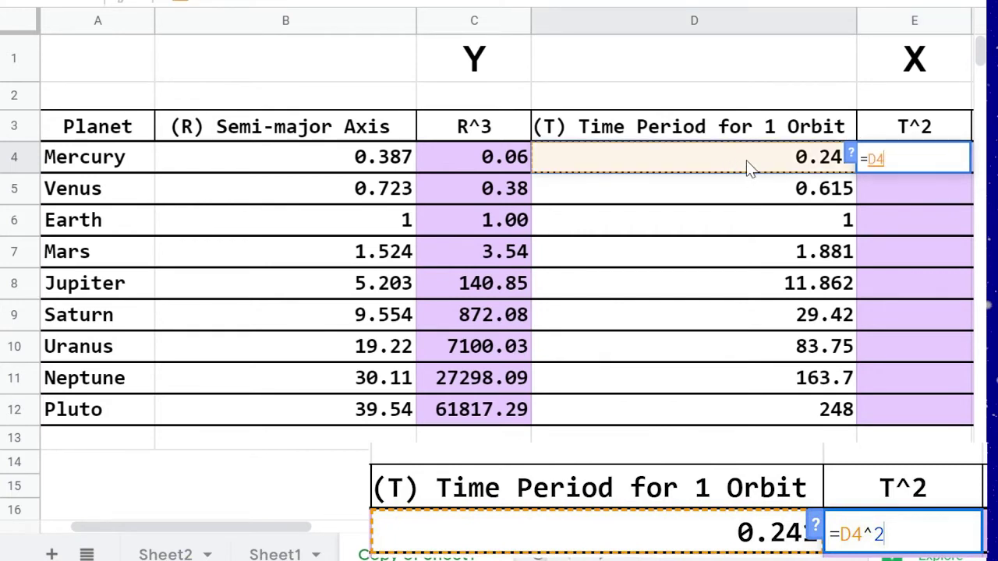
pyautogui.write('^')
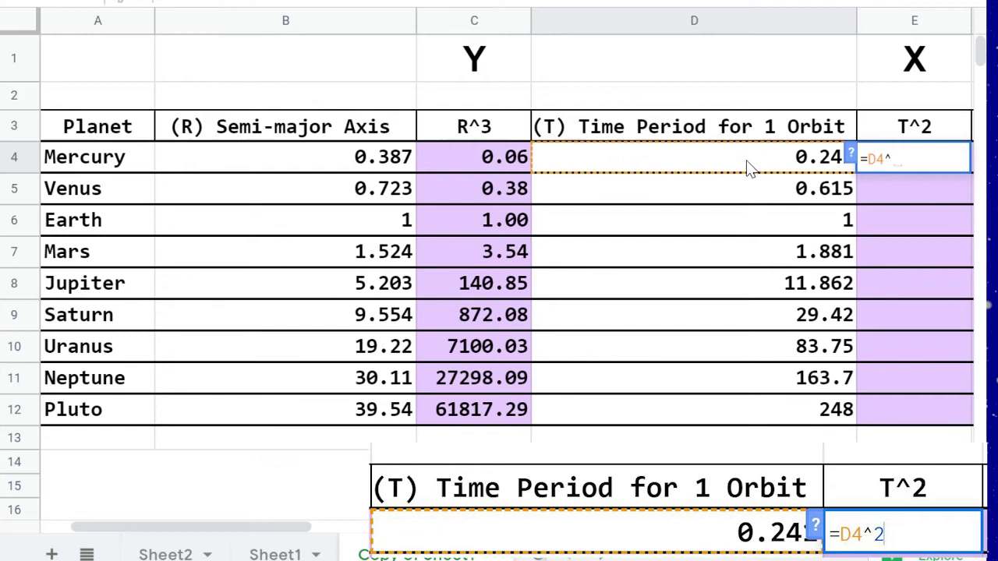
pyautogui.write('2')
pyautogui.press('Return')
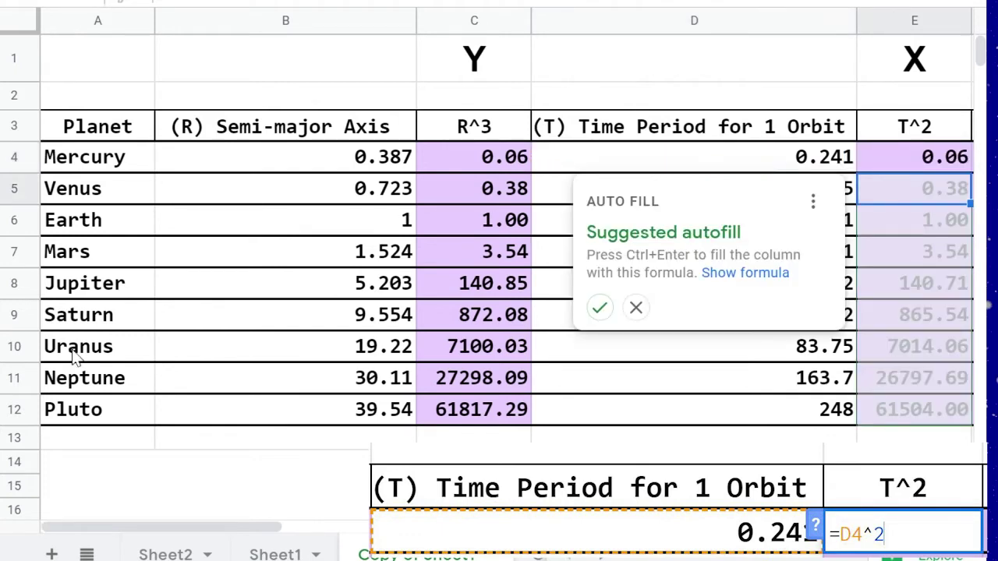
pyautogui.click(600, 308)
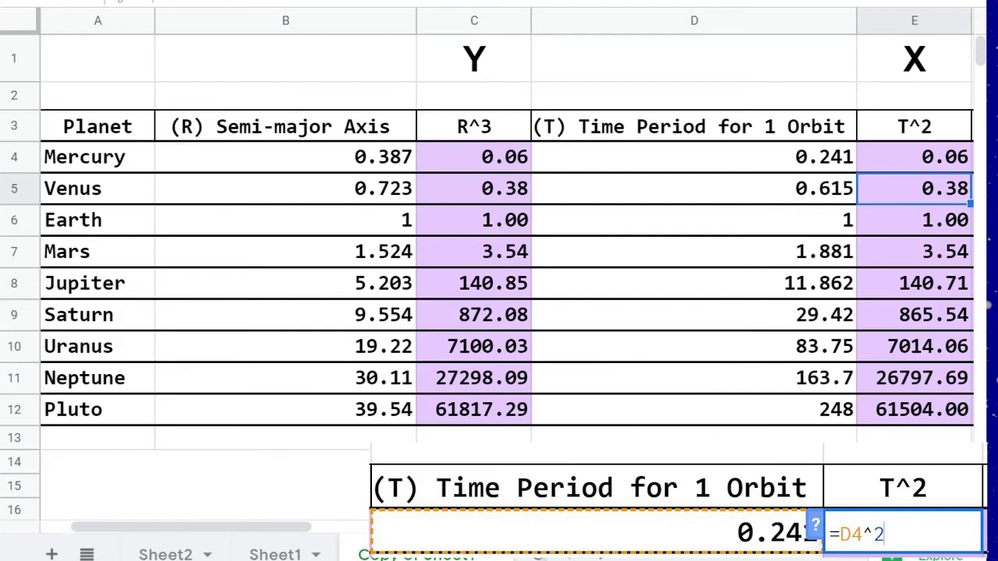
pyautogui.click(742, 78)
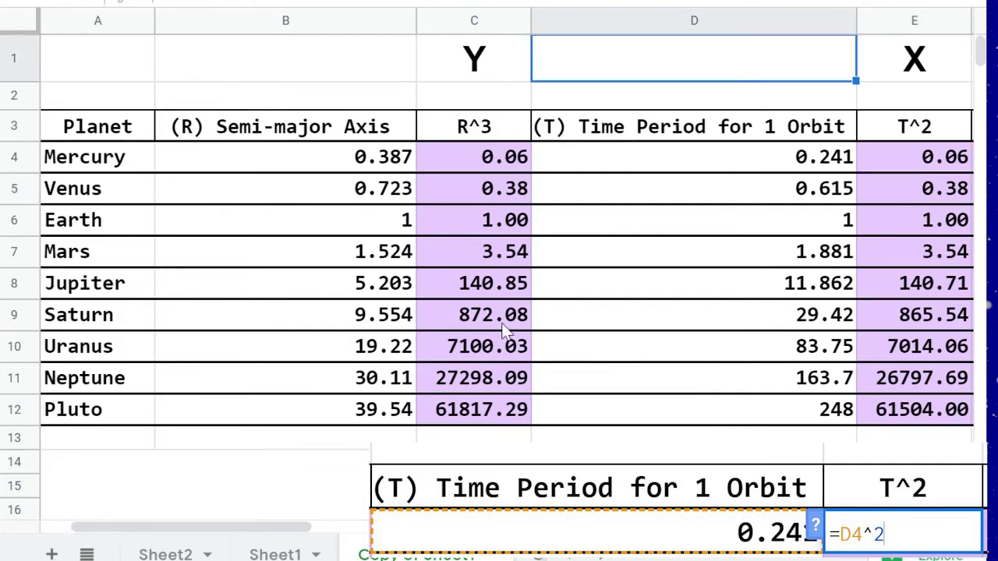
pyautogui.hscroll(1, 289, 541)
pyautogui.hscroll(-1, 297, 540)
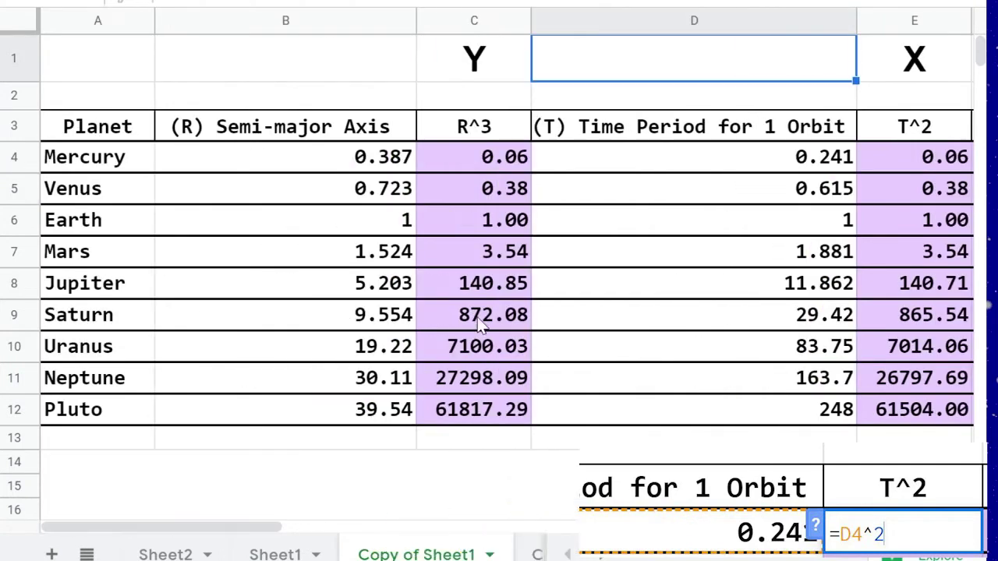
# - Exit full-screen view and select the R^3 column C
pyautogui.press('Escape')
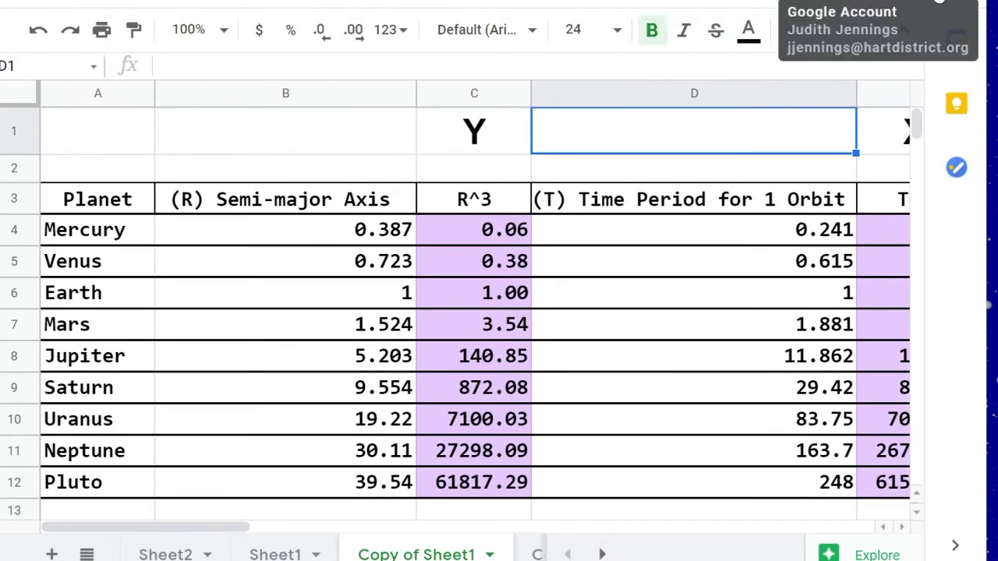
pyautogui.click(474, 203)
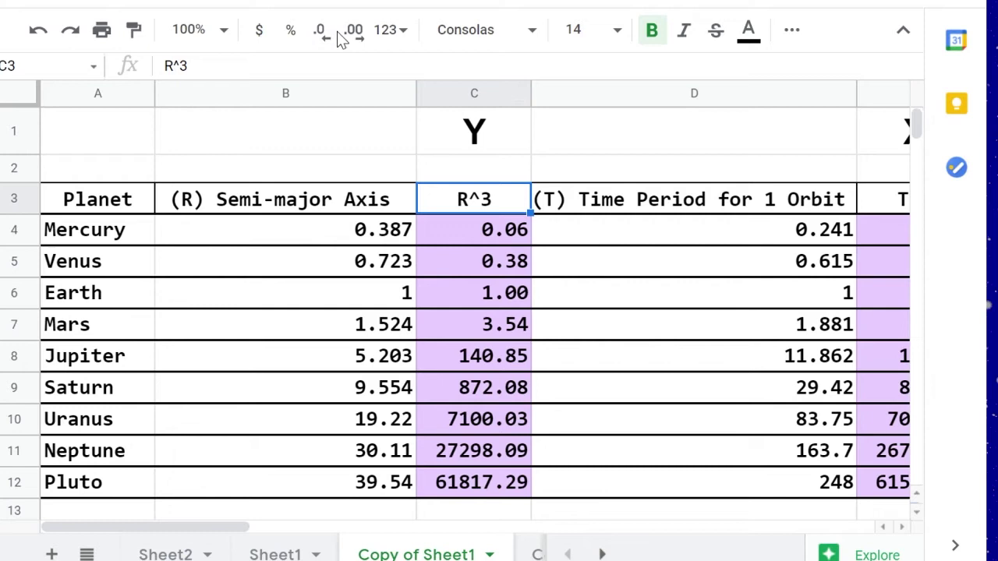
pyautogui.click(483, 102)
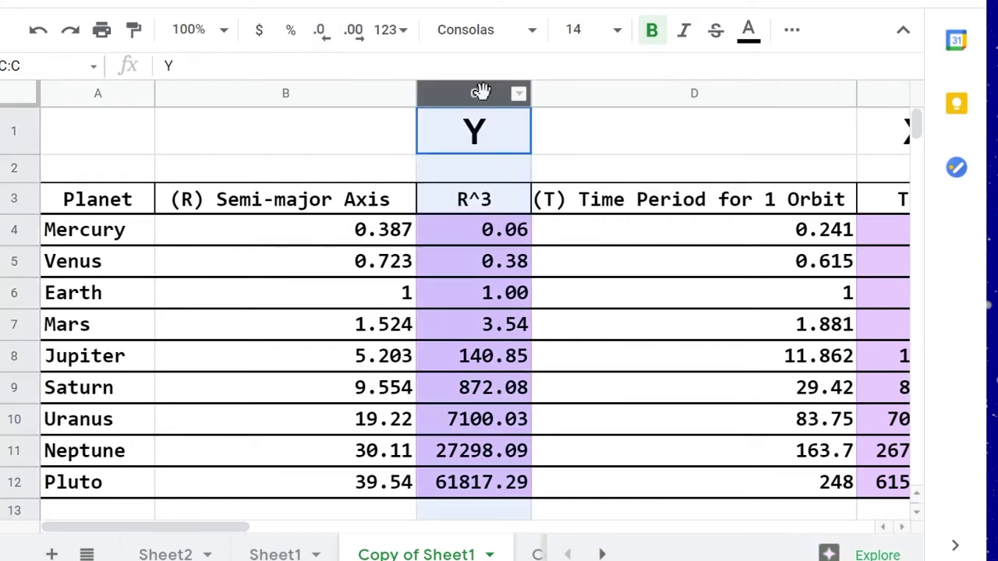
# - Adjust column C's decimal places, settling on two decimals, then select column E
pyautogui.click(320, 37)
pyautogui.click(321, 37)
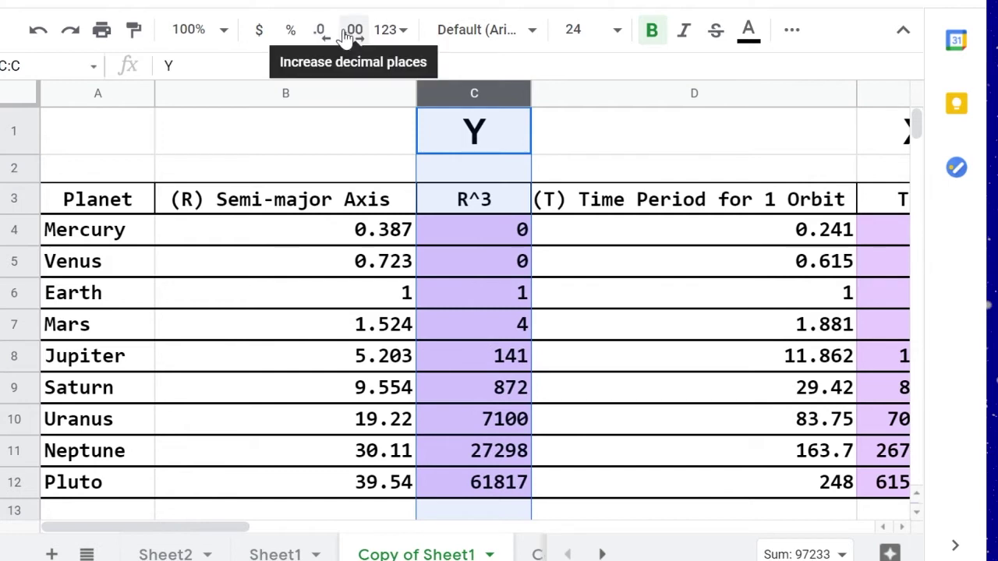
pyautogui.click(351, 34)
pyautogui.click(351, 34)
pyautogui.click(351, 34)
pyautogui.click(351, 34)
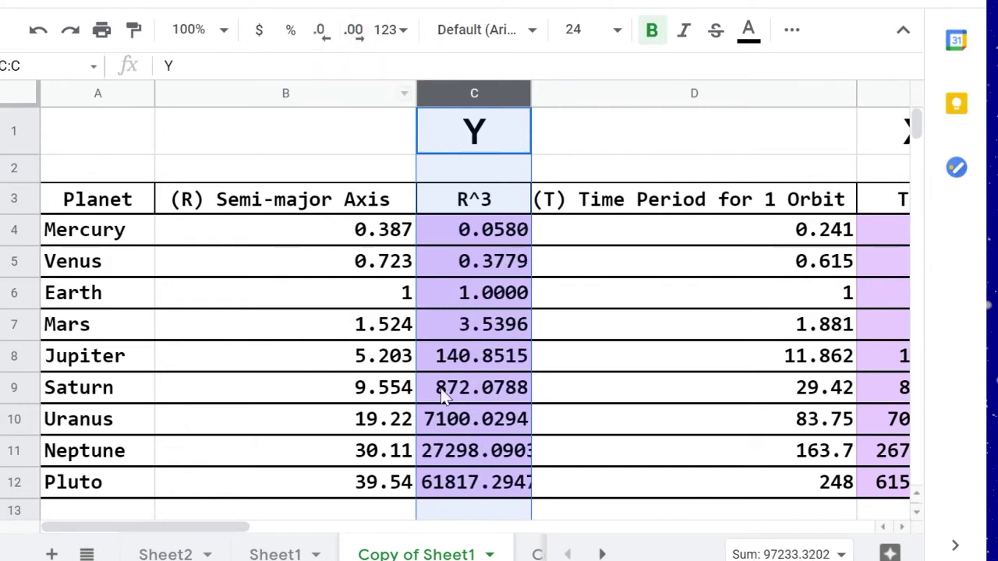
pyautogui.click(328, 41)
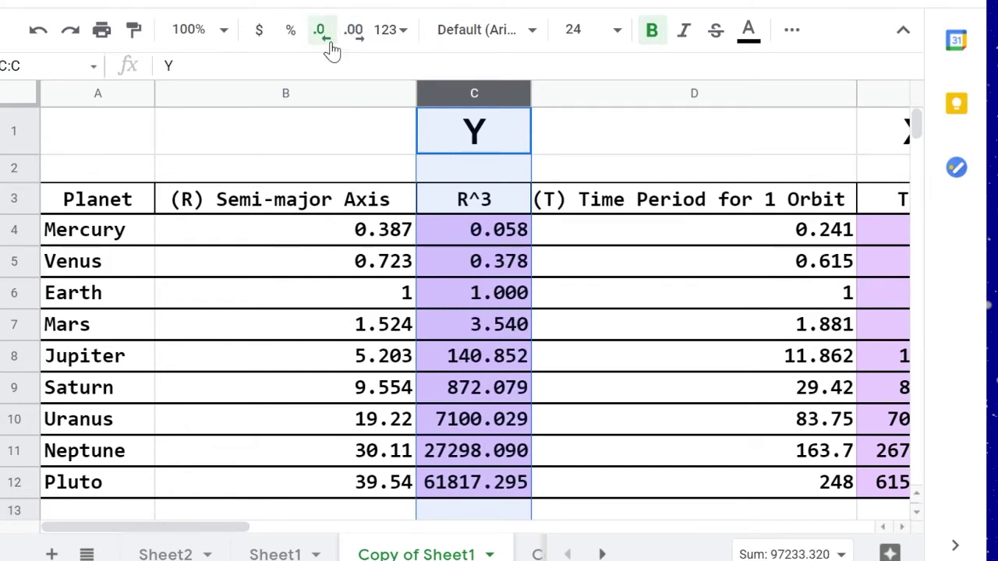
pyautogui.click(329, 42)
pyautogui.click(330, 44)
pyautogui.click(359, 38)
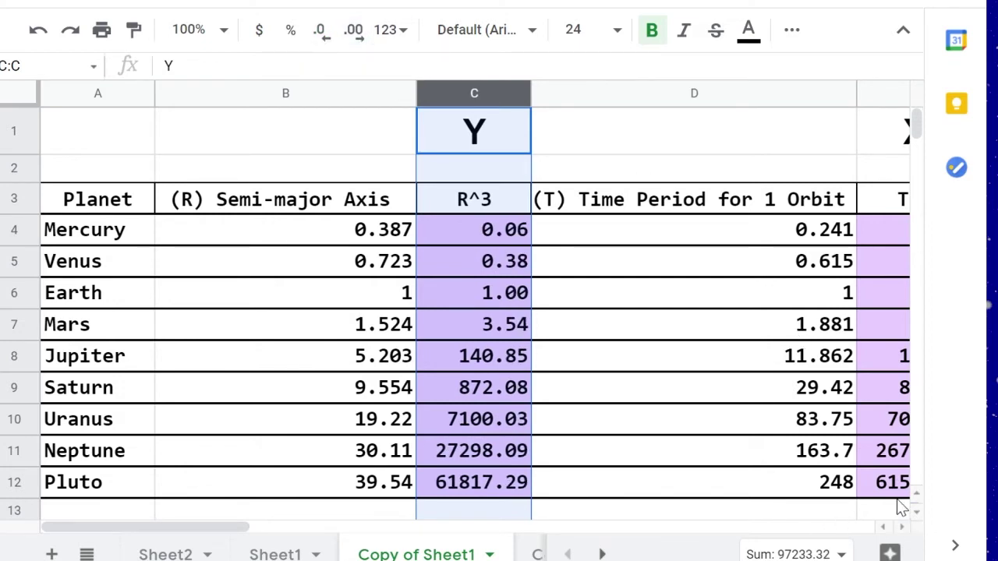
pyautogui.click(883, 90)
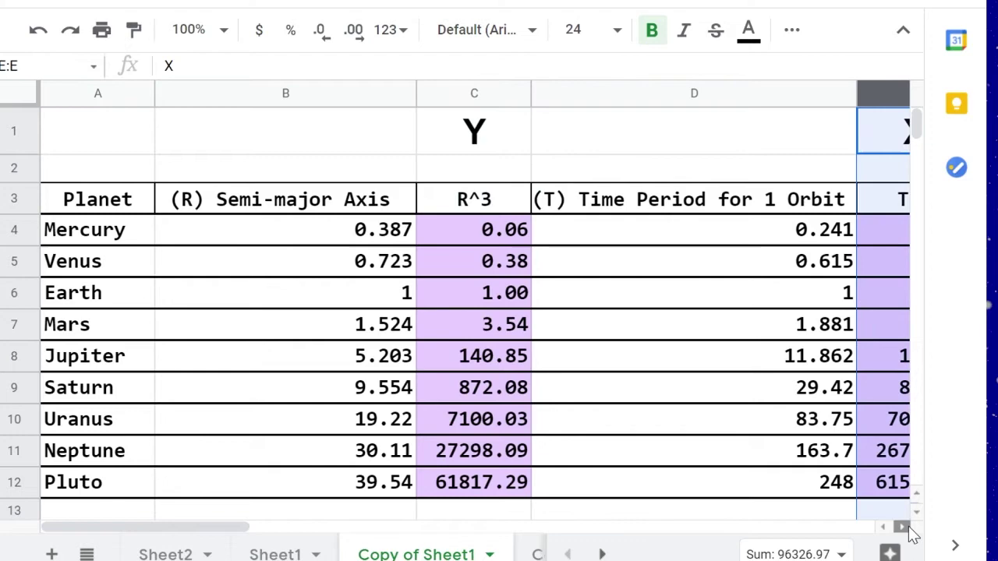
# - Enter =C4/E4 in F4 and autofill the ratios down to row 12 (about 1.00–1.02)
pyautogui.moveTo(258, 528); pyautogui.dragTo(373, 525)
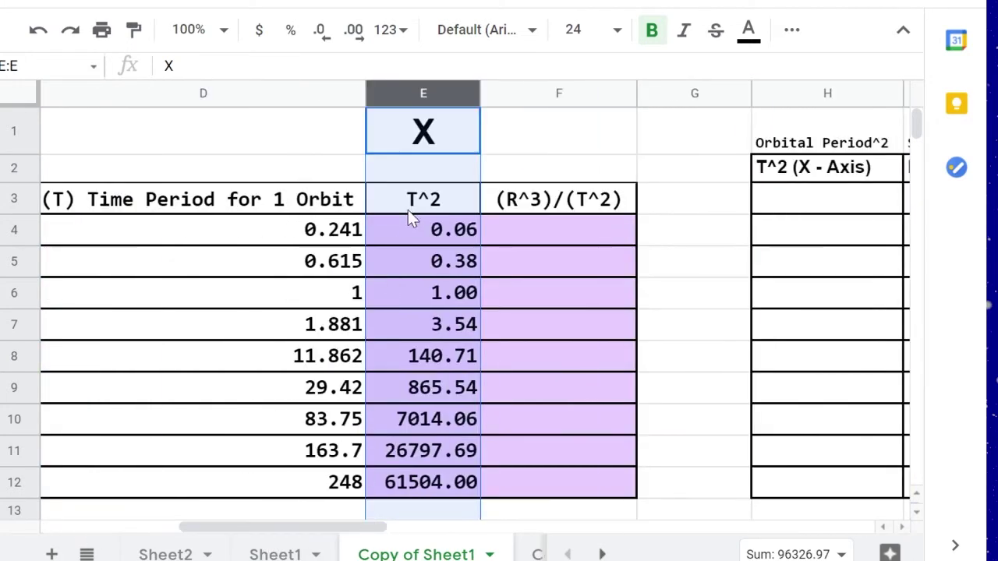
pyautogui.click(544, 233)
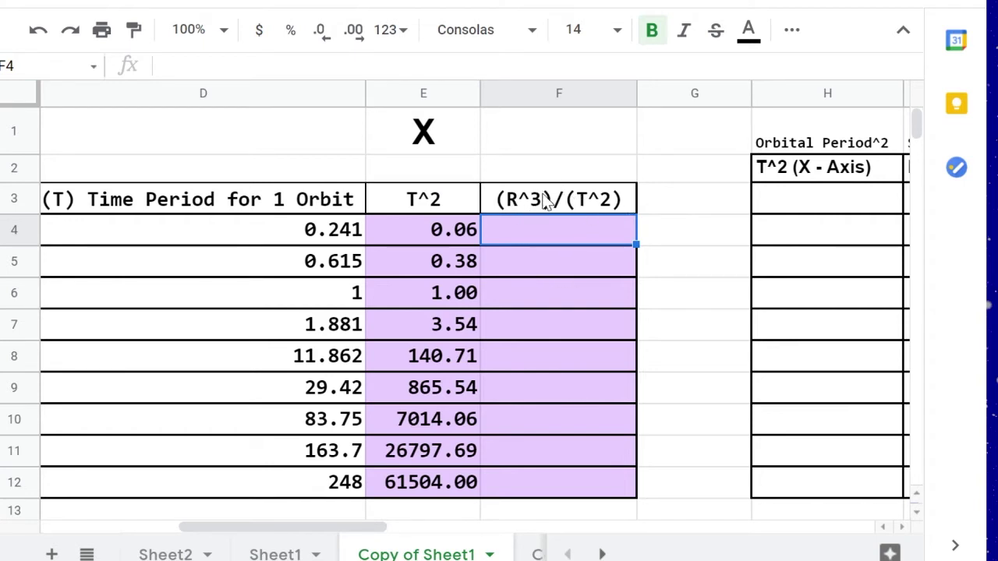
pyautogui.moveTo(376, 528); pyautogui.dragTo(334, 533)
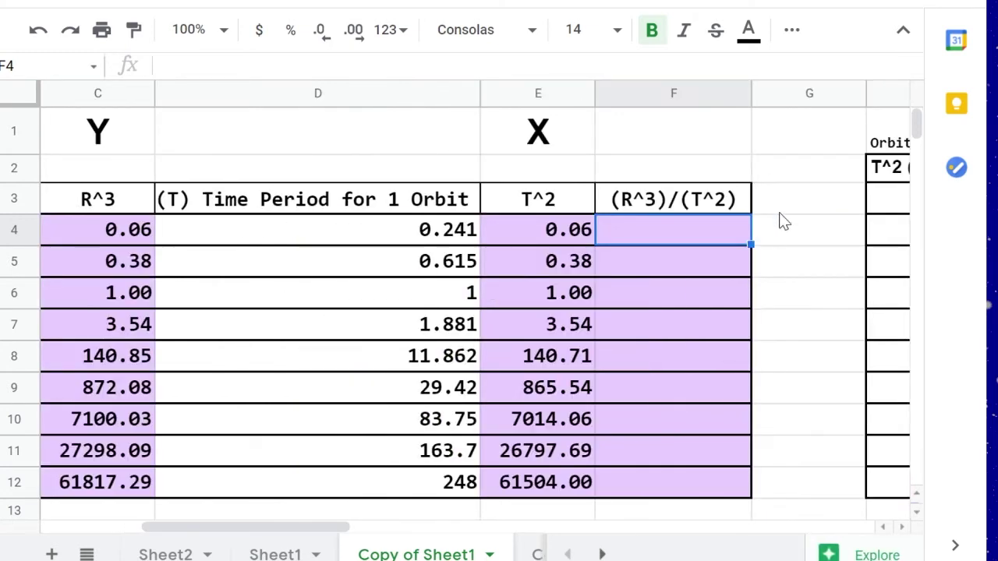
pyautogui.write('=')
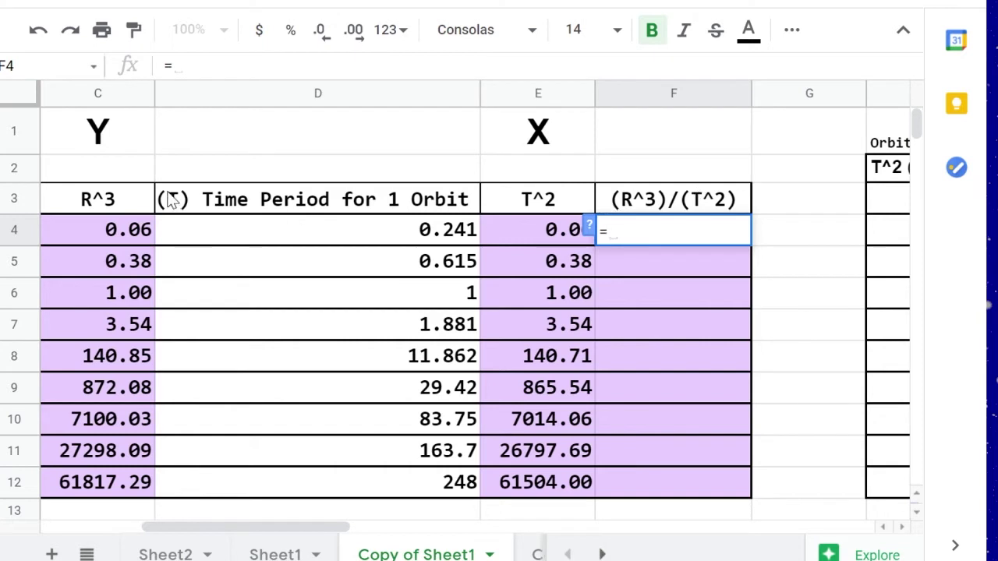
pyautogui.click(108, 238)
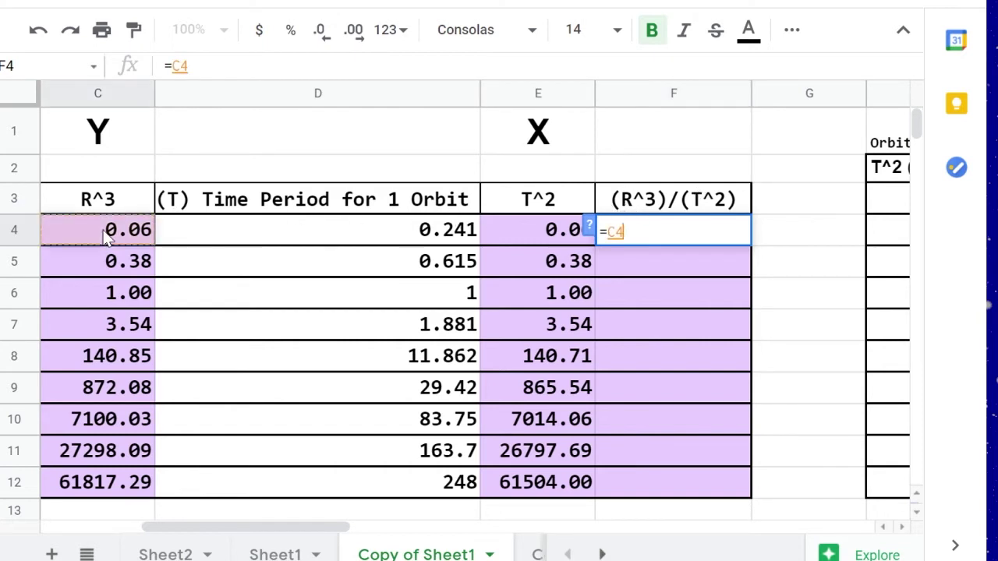
pyautogui.write('/')
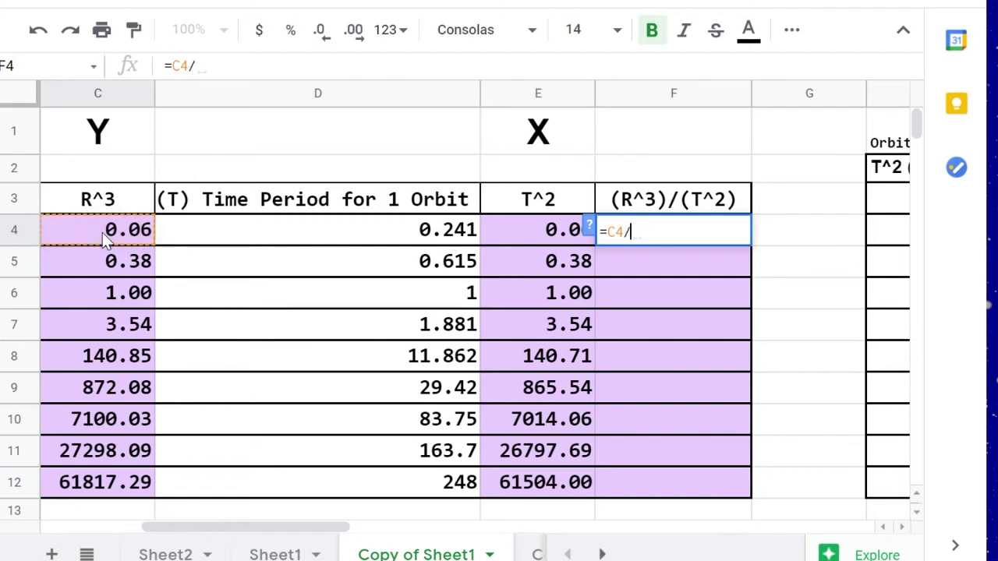
pyautogui.click(550, 232)
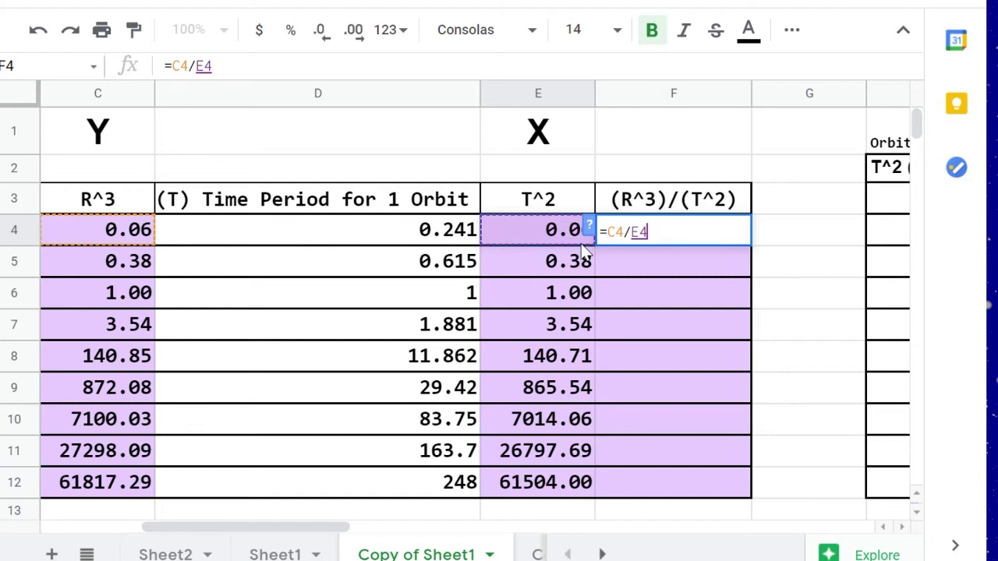
pyautogui.press('Return')
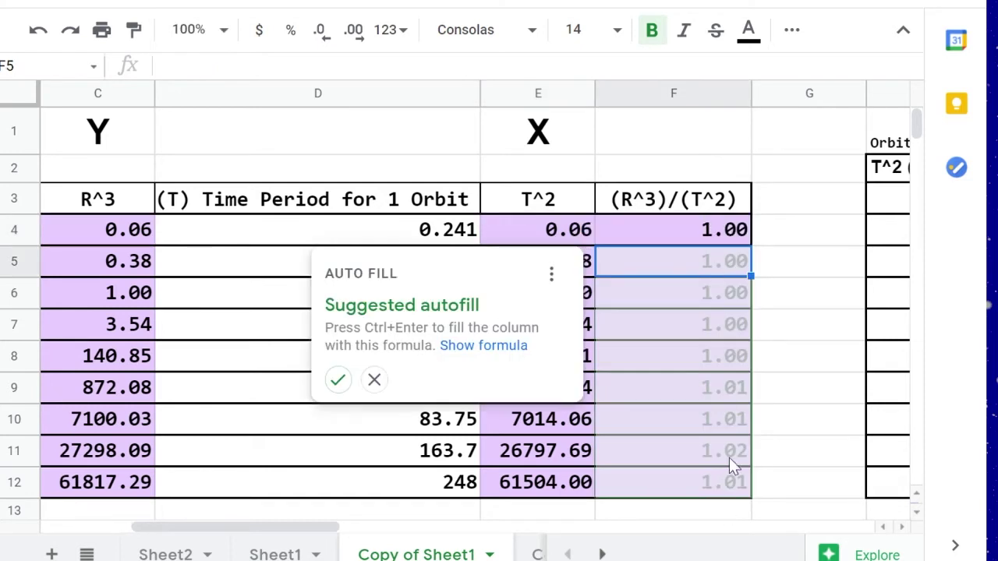
pyautogui.click(337, 380)
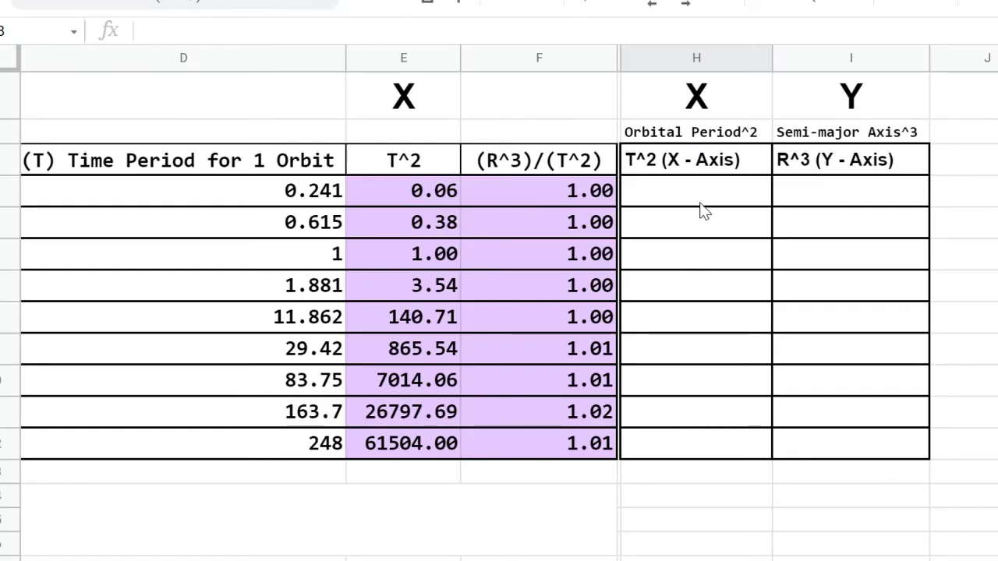
# - Copy-paste the T^2 values into the X-axis column, then undo the zero-filled paste
pyautogui.moveTo(697, 194); pyautogui.dragTo(697, 445)
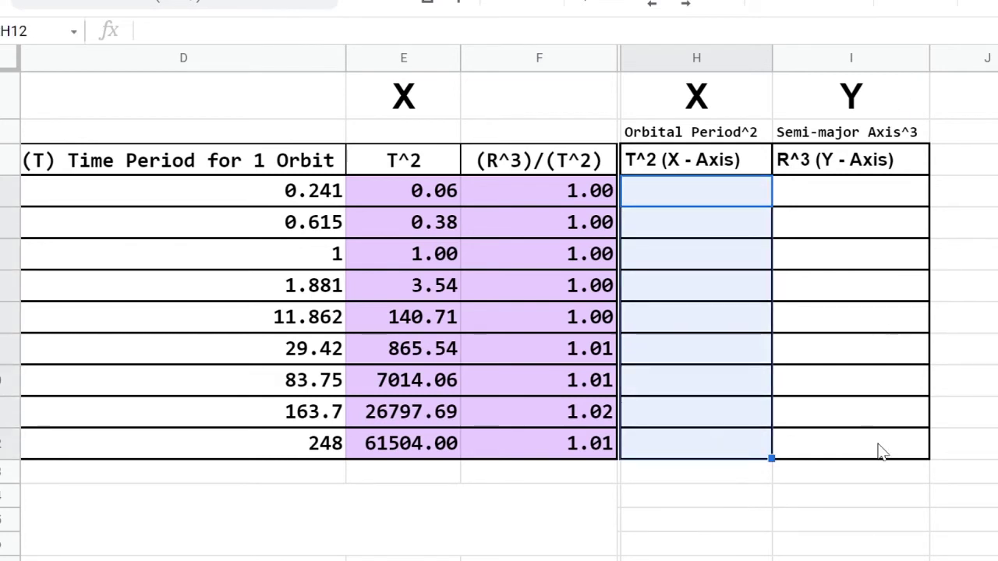
pyautogui.click(402, 197)
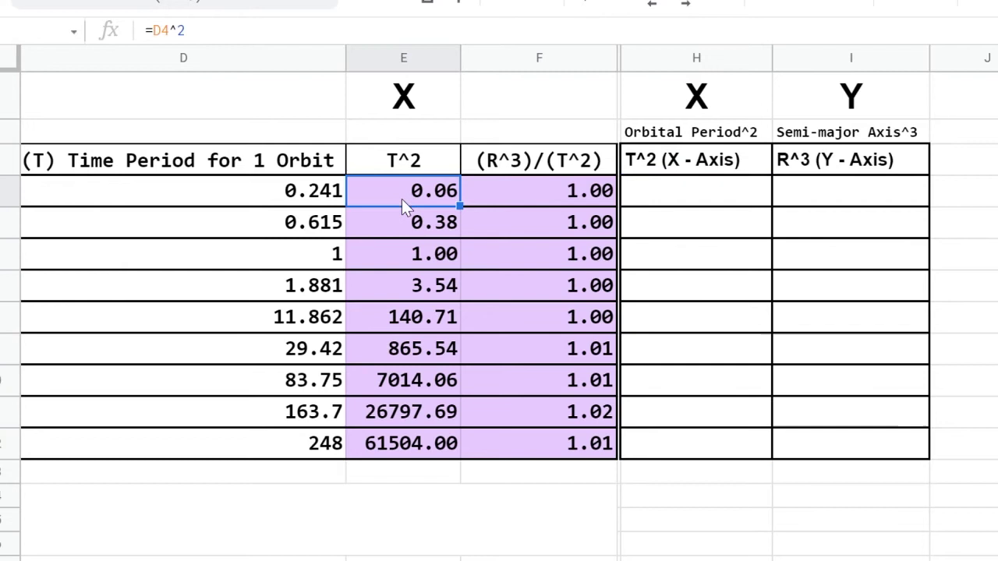
pyautogui.moveTo(401, 199); pyautogui.dragTo(392, 461)
pyautogui.hotkey('ctrl', 'c')
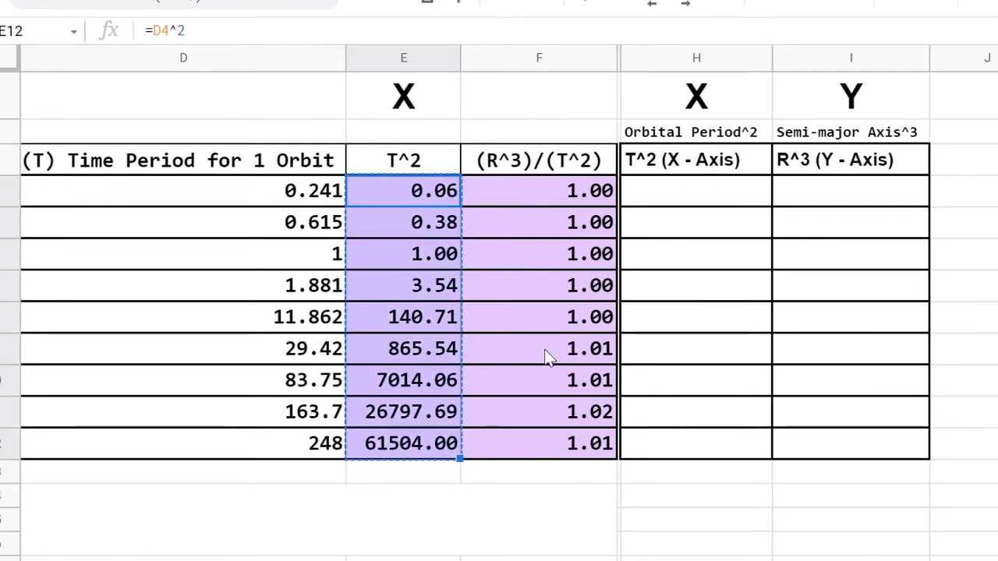
pyautogui.click(725, 201)
pyautogui.hotkey('ctrl', 'v')
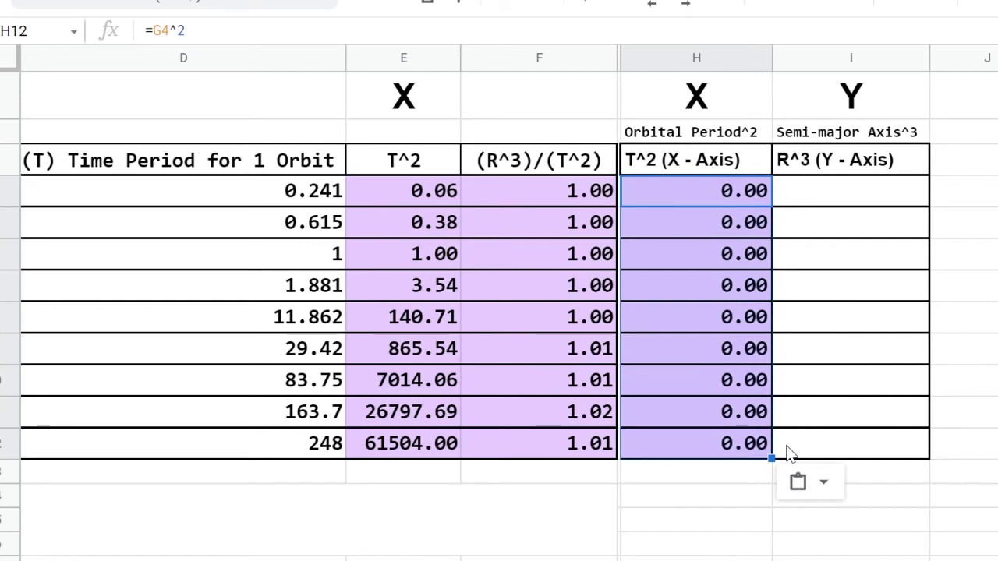
pyautogui.press('Delete')
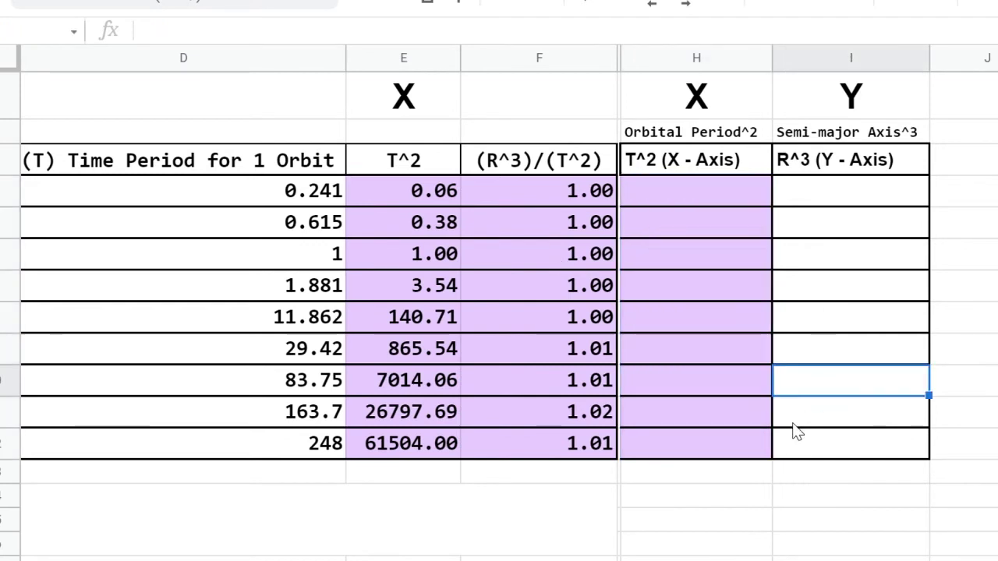
pyautogui.hotkey('ctrl', 'z')
pyautogui.hotkey('ctrl', 'z')
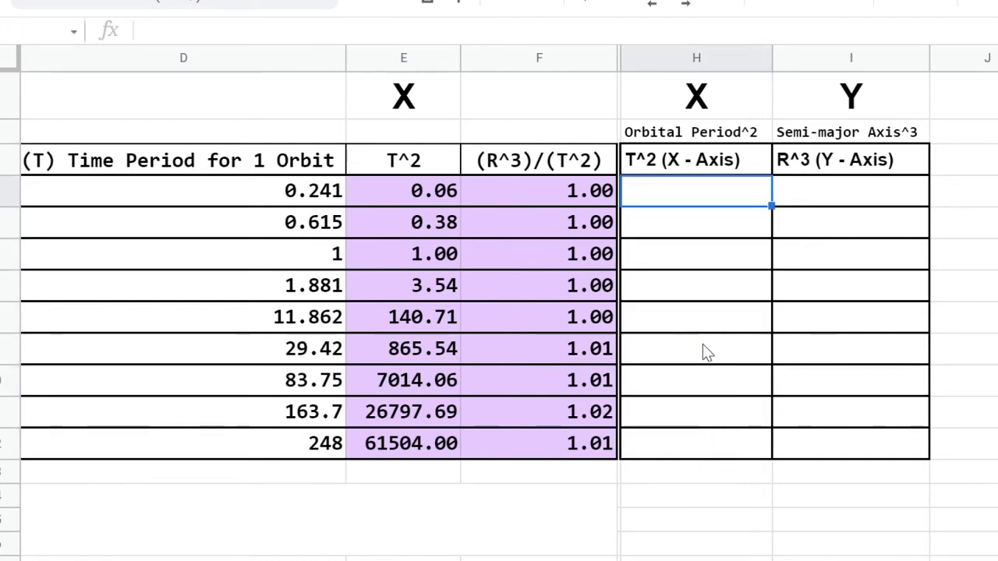
# - Link H4 to E4 with =E4 and fill it down to H12
pyautogui.write('=')
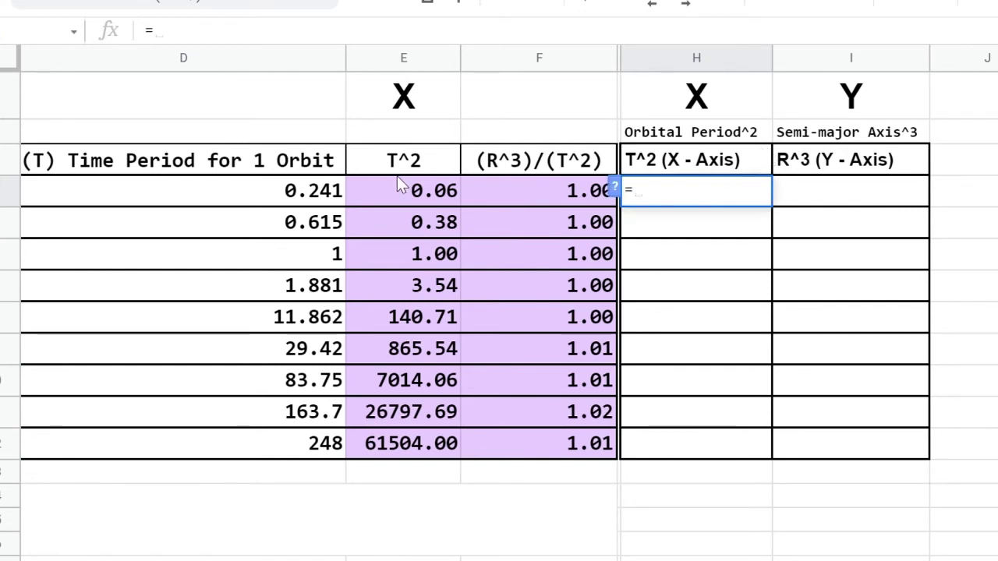
pyautogui.click(432, 202)
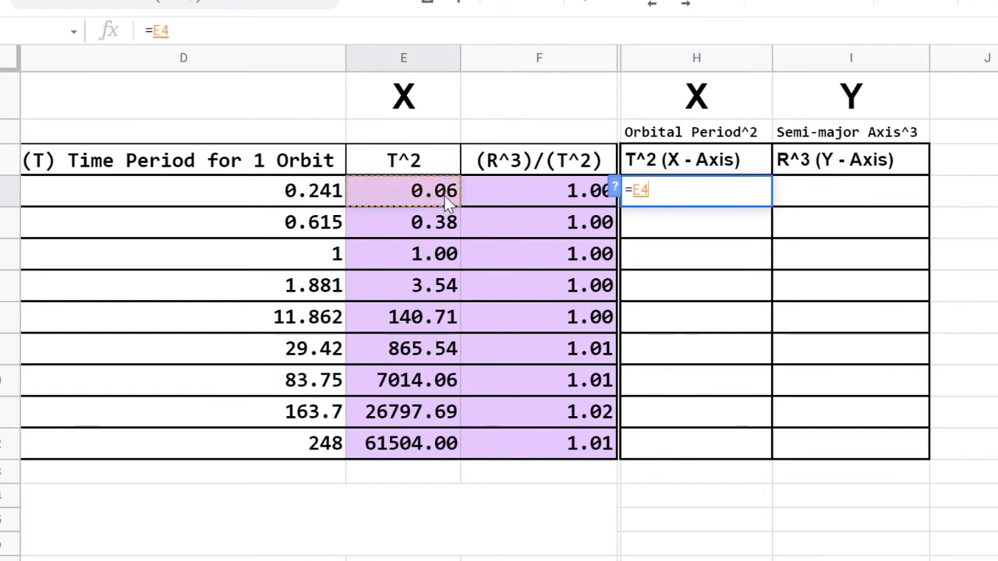
pyautogui.press('Return')
pyautogui.click(750, 204)
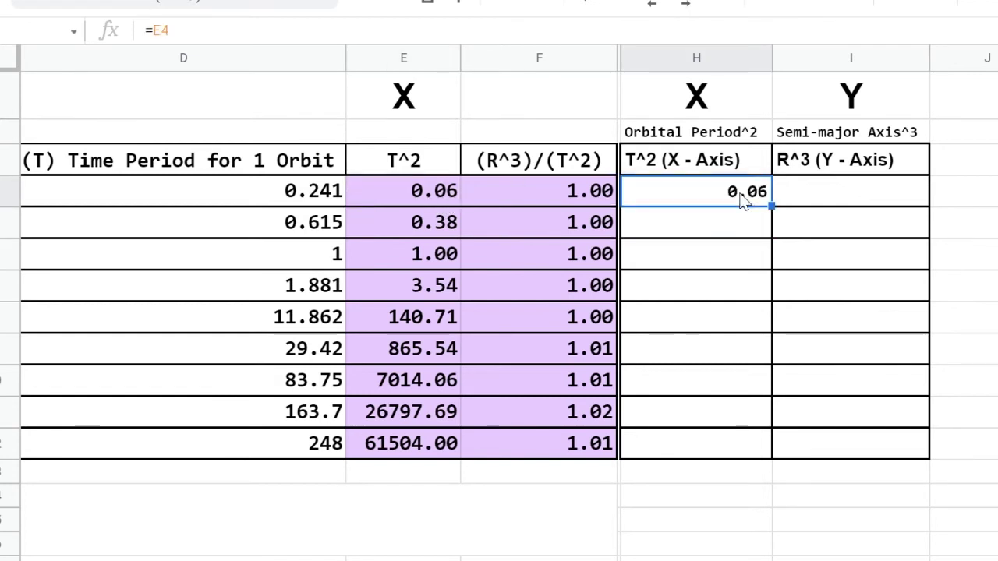
pyautogui.moveTo(771, 206); pyautogui.dragTo(756, 461)
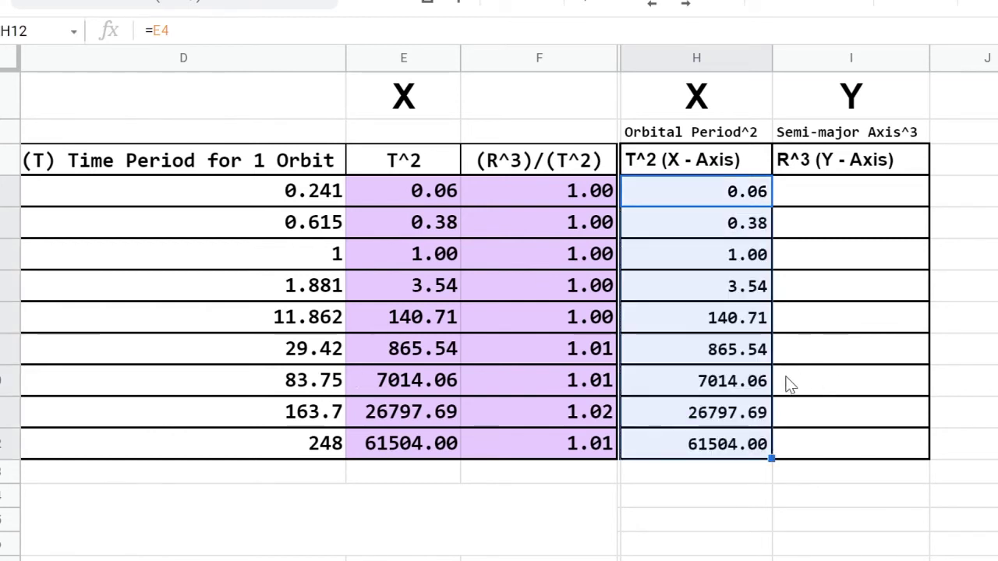
# - Enter =C4 in I4 and autofill the Y-axis column down to I12
pyautogui.click(852, 170)
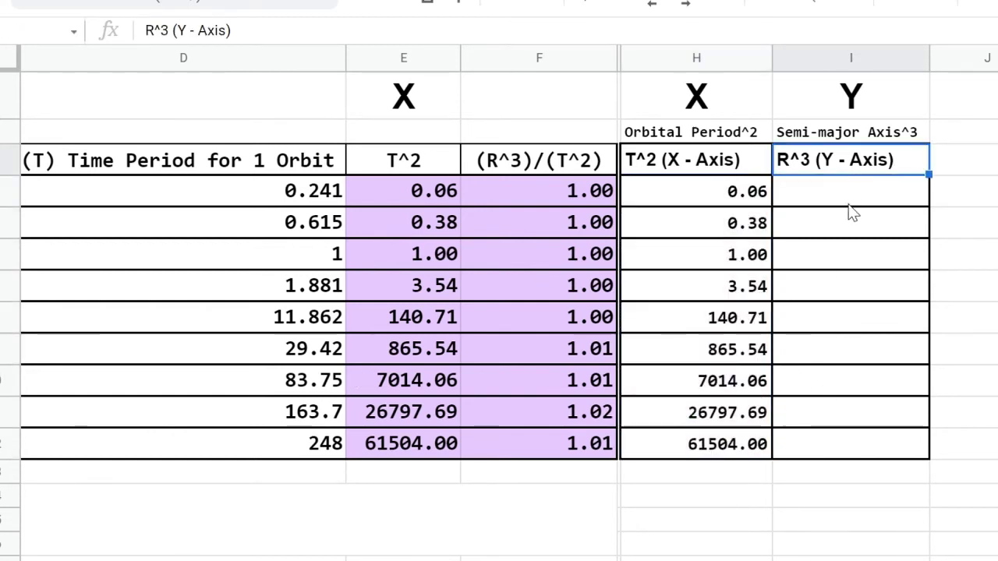
pyautogui.click(855, 198)
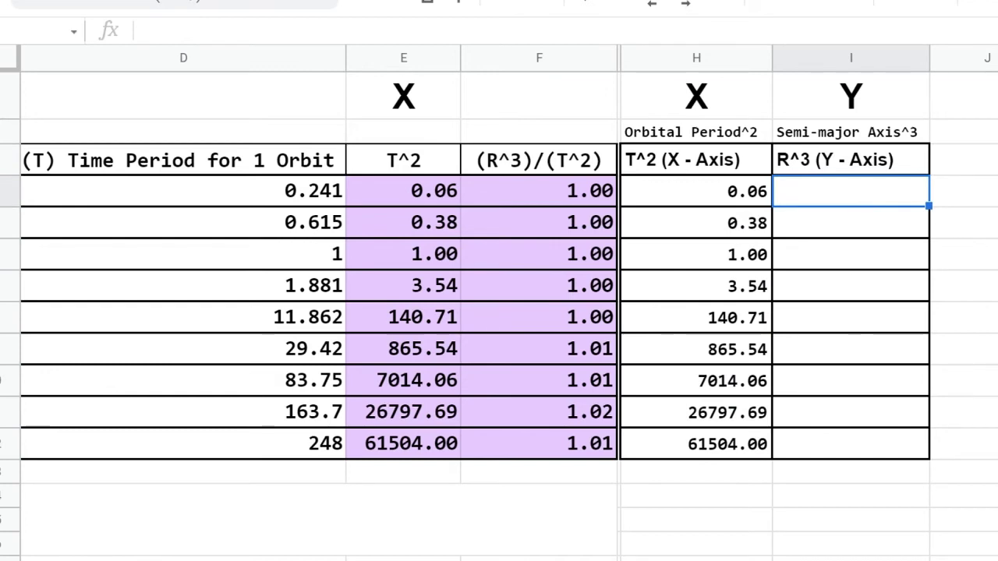
pyautogui.hscroll(-5, 499, 312)
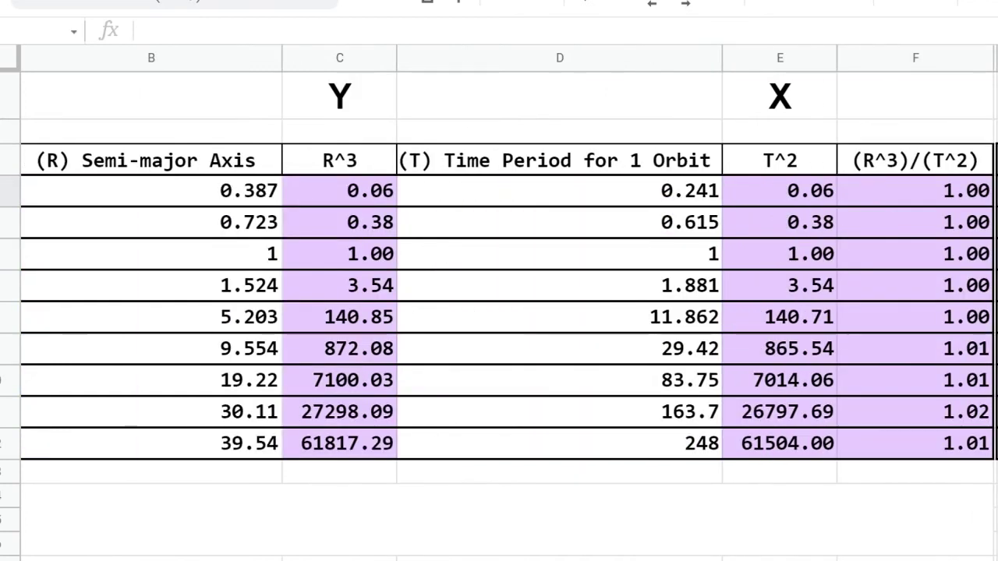
pyautogui.hscroll(5, 499, 312)
pyautogui.write('=')
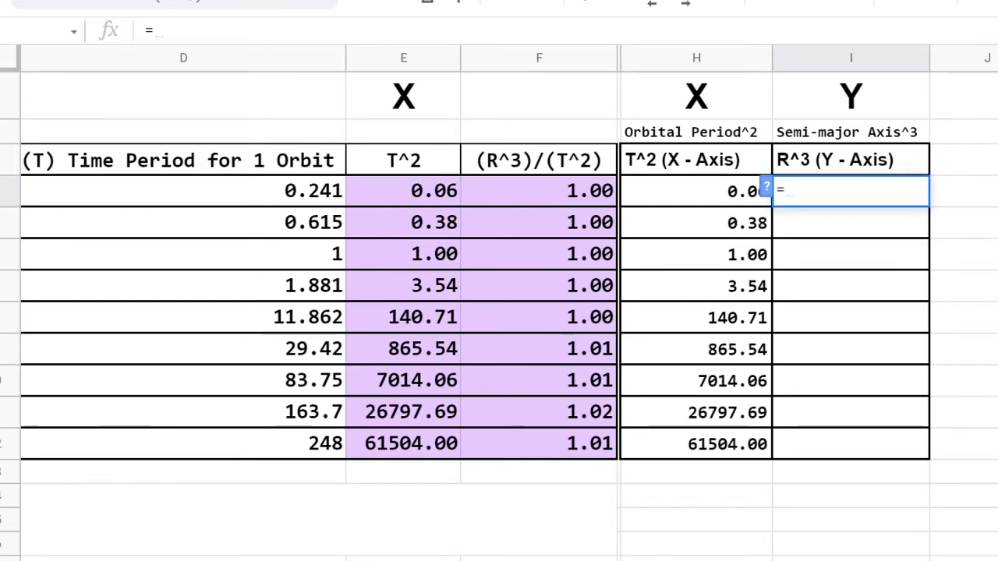
pyautogui.hscroll(-5, 498, 312)
pyautogui.click(335, 189)
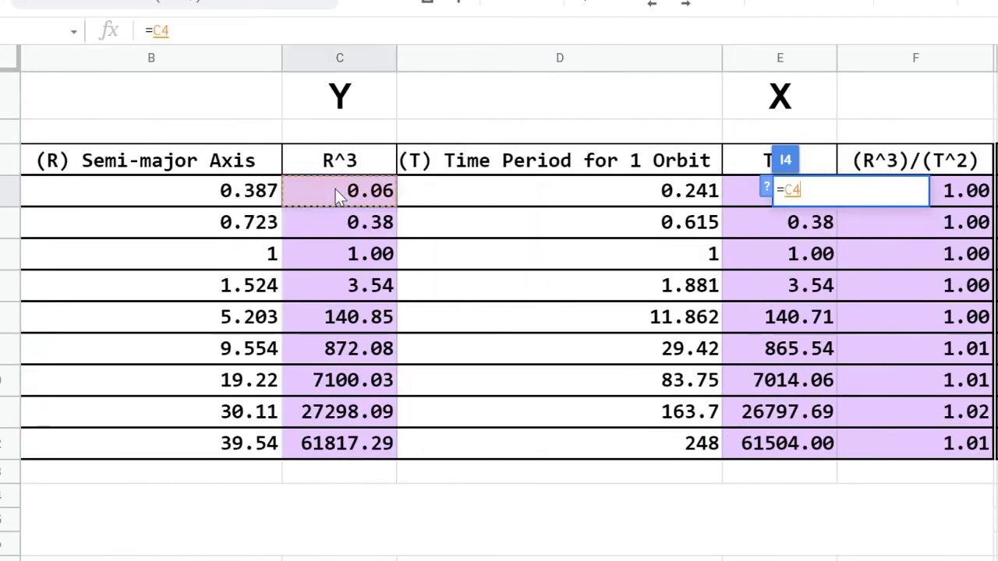
pyautogui.hscroll(3, 499, 312)
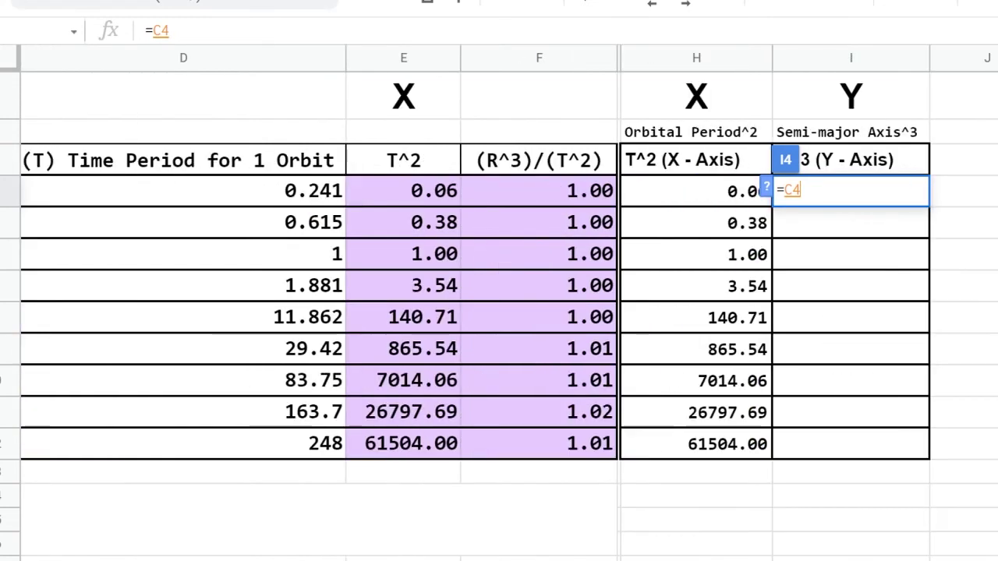
pyautogui.press('Return')
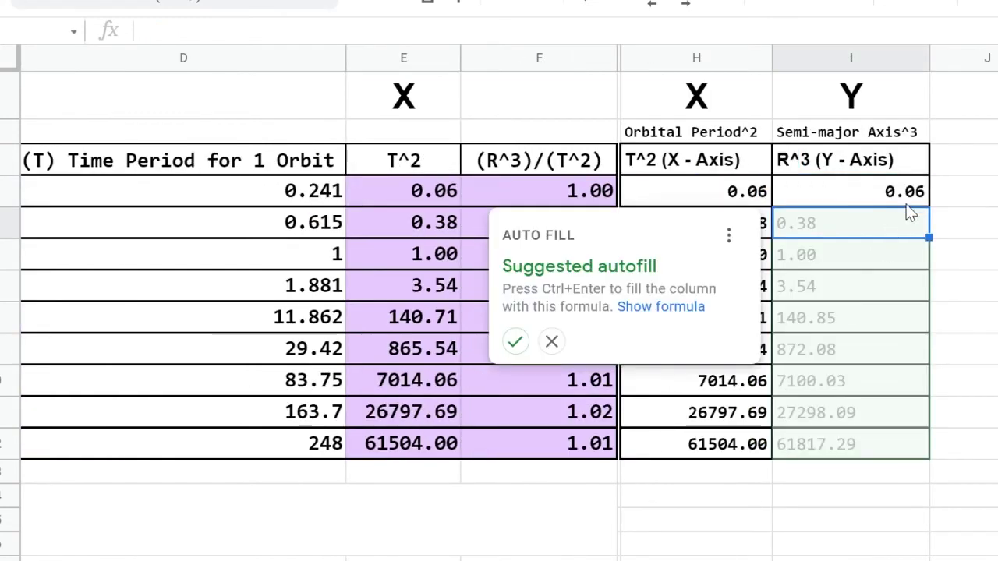
pyautogui.click(513, 346)
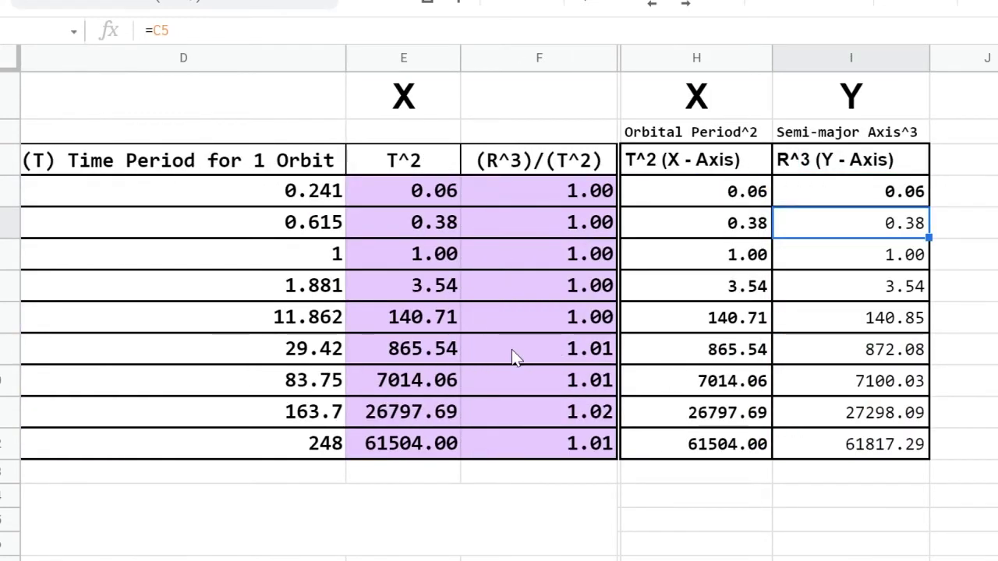
# - Review the filled Y-axis formulas and values, then deselect them
pyautogui.click(890, 194)
pyautogui.keyDown('shift'); pyautogui.click(898, 446); pyautogui.keyUp('shift')
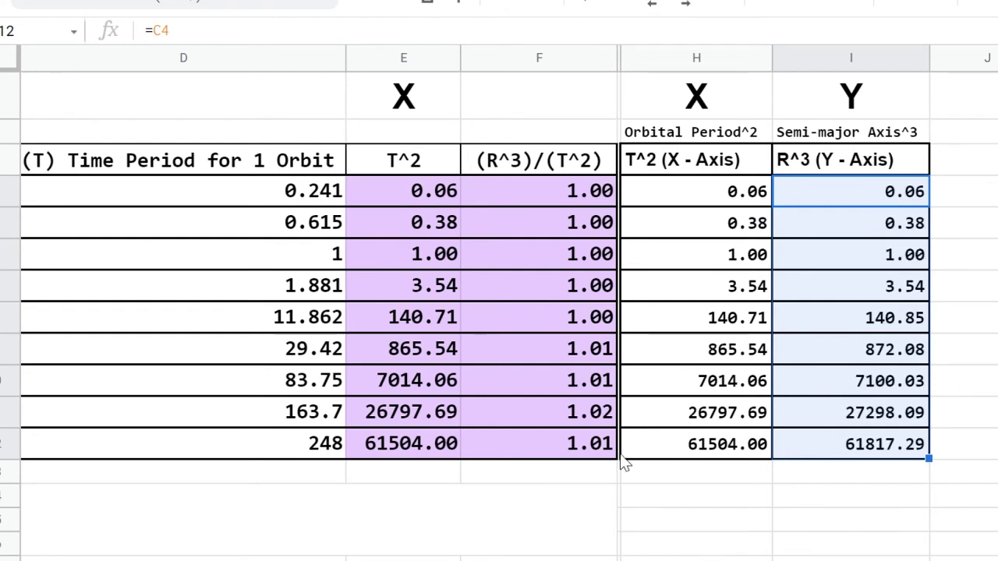
pyautogui.click(657, 520)
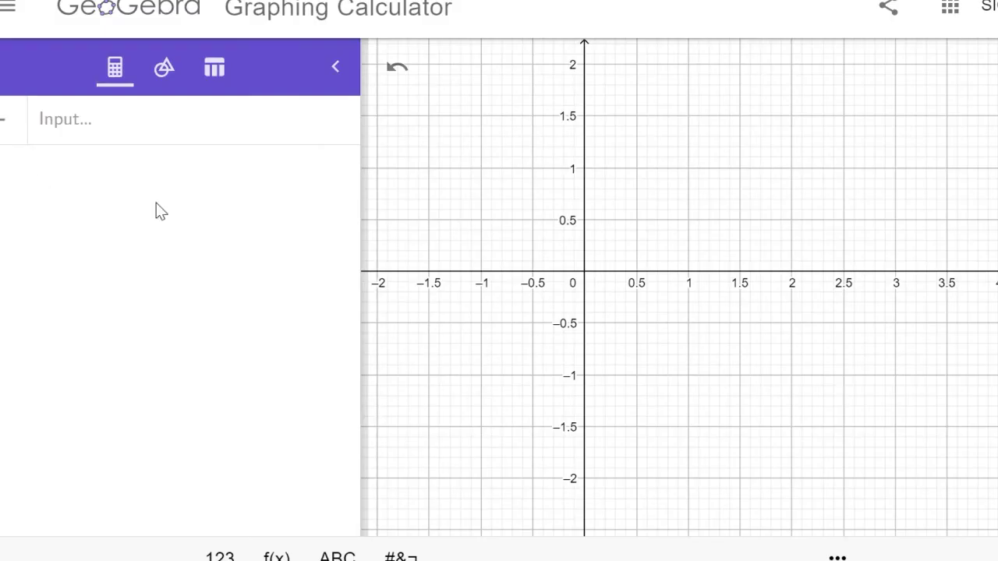
# - Plot points A (0.06, 0.06) and B (0.38, 0.38) from the Input bar
pyautogui.click(75, 126)
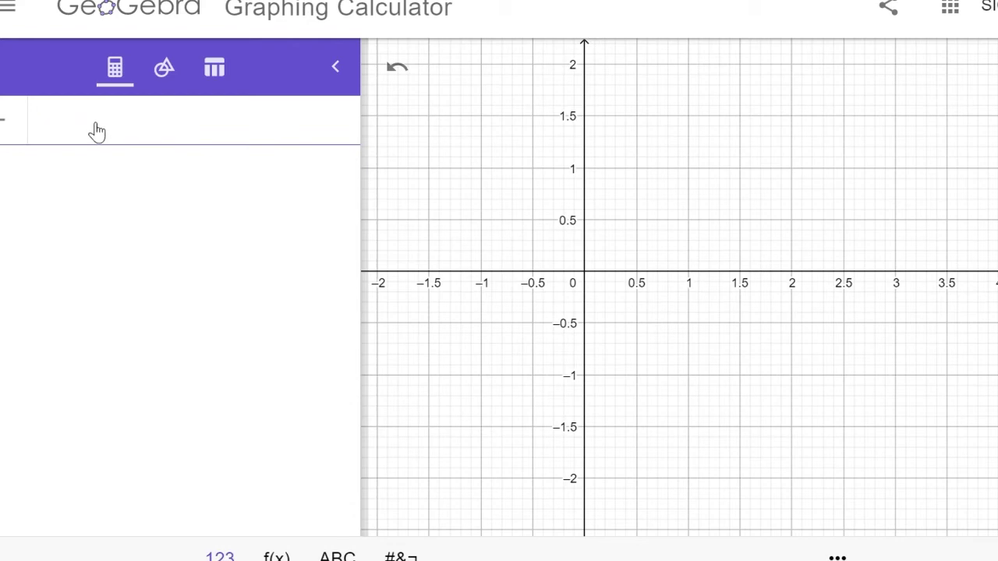
pyautogui.write('(')
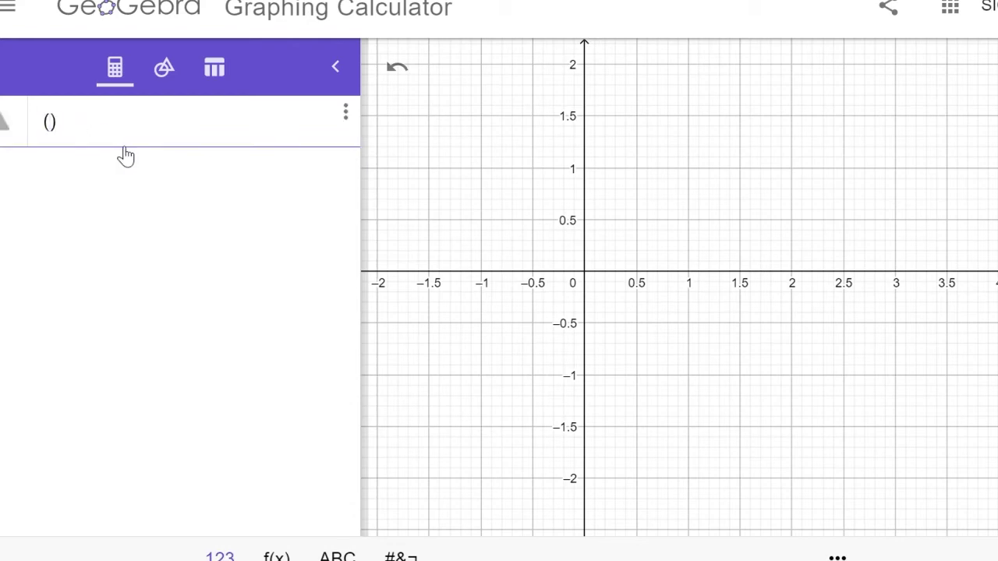
pyautogui.write('0.06,')
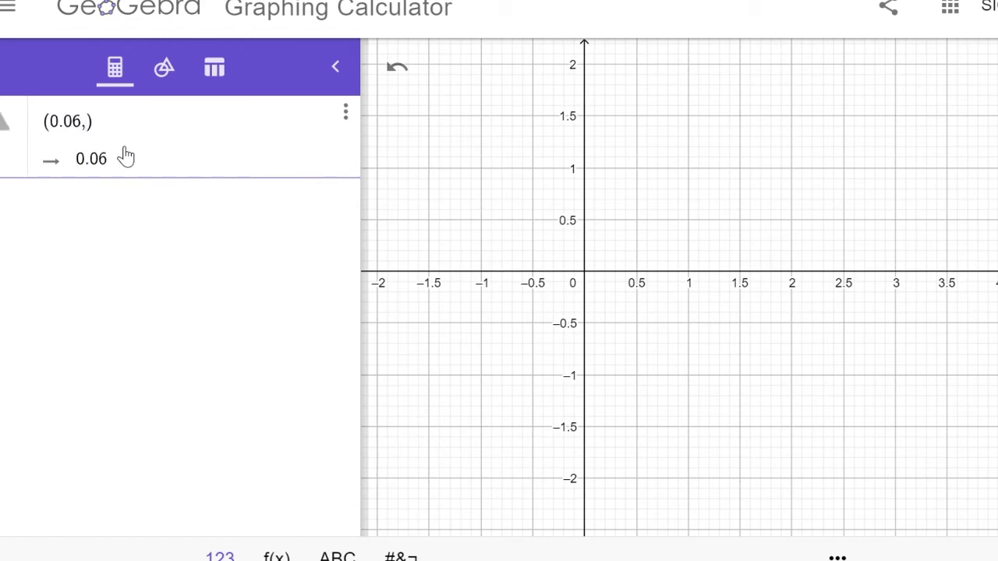
pyautogui.write(' 0.06')
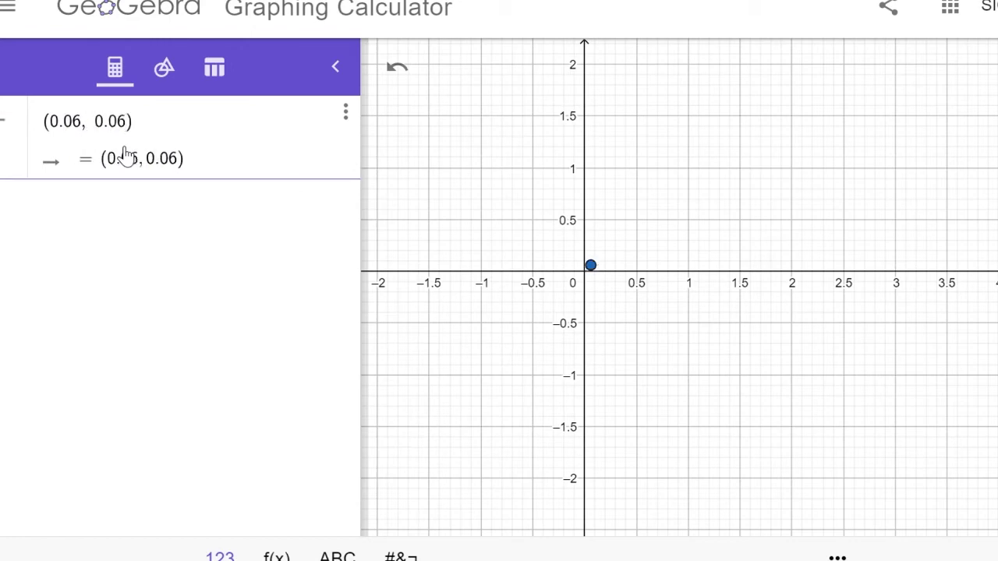
pyautogui.press('Return')
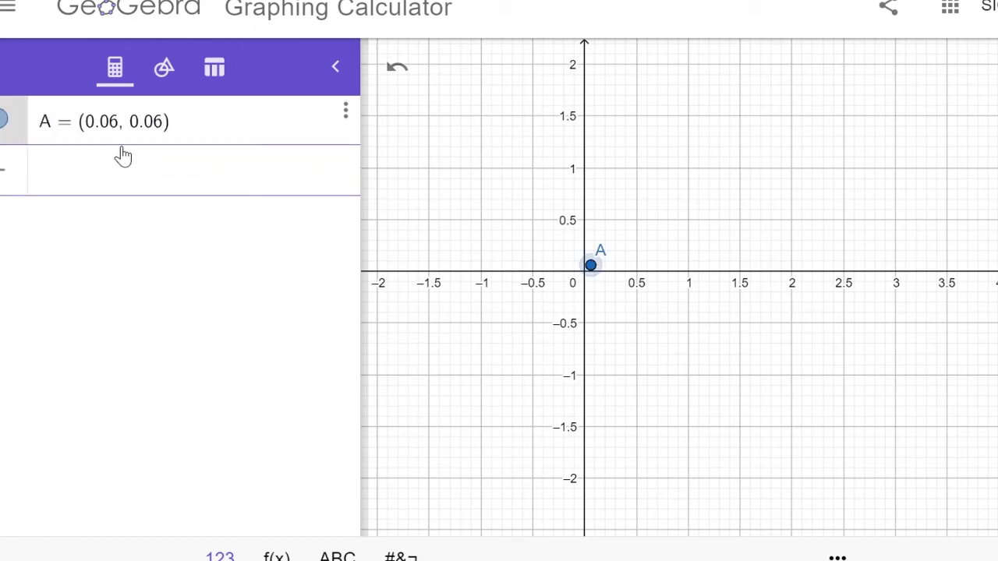
pyautogui.click(102, 190)
pyautogui.write('(')
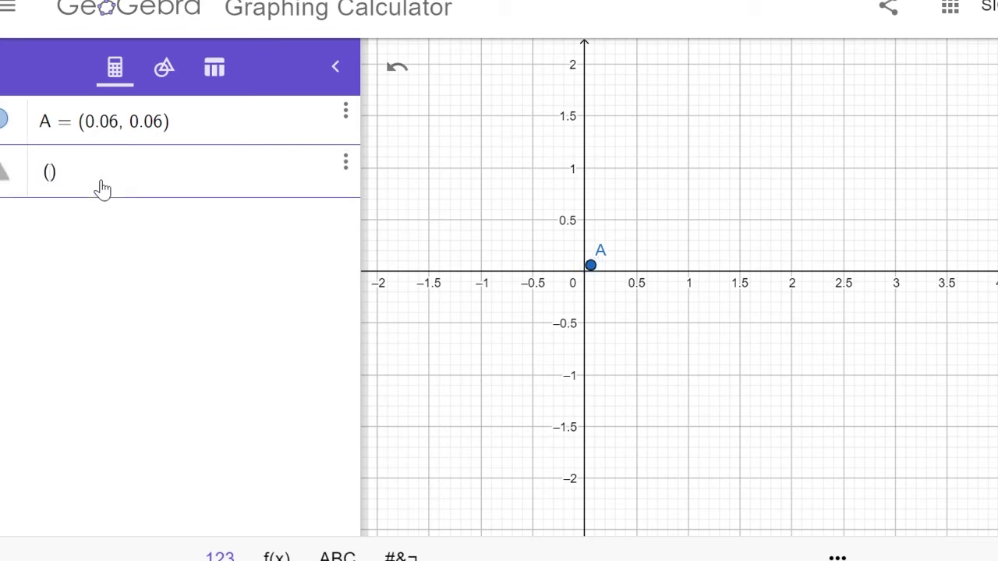
pyautogui.write('0.38, 0.3')
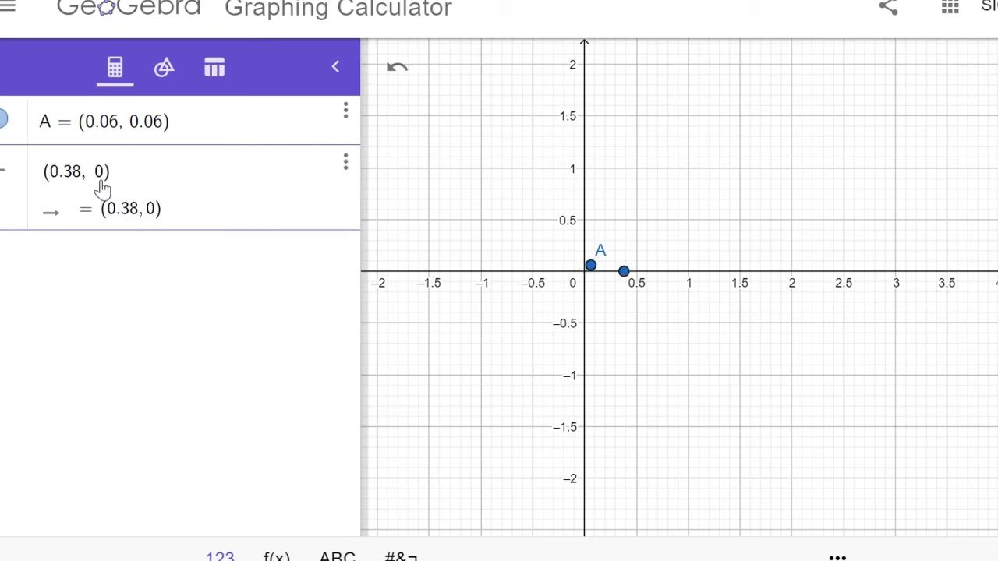
pyautogui.write('8')
pyautogui.press('Return')
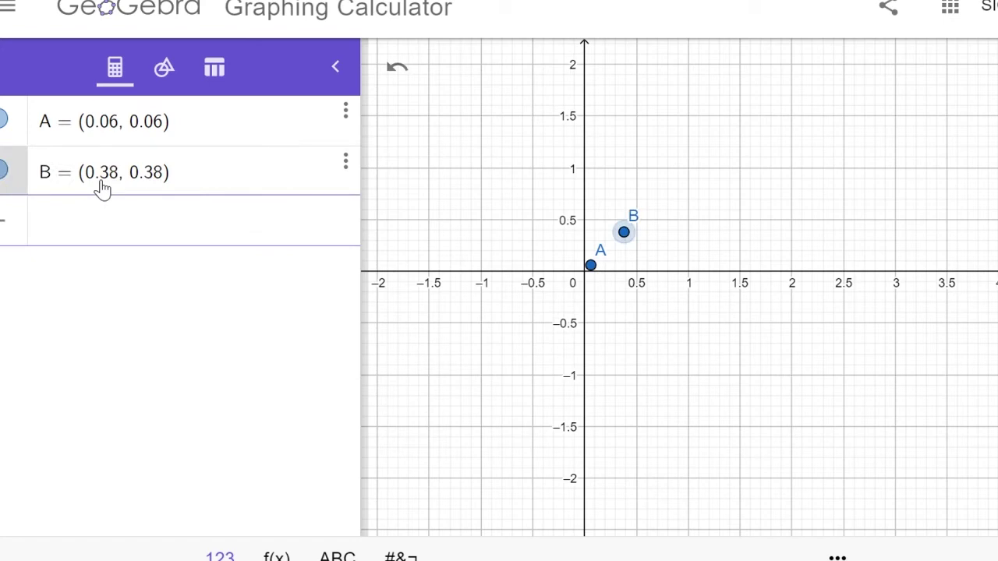
# - Add point C (1, 1) and enter (3.54, 3.54) as the next point
pyautogui.write('9')
pyautogui.press('BackSpace')
pyautogui.write('(')
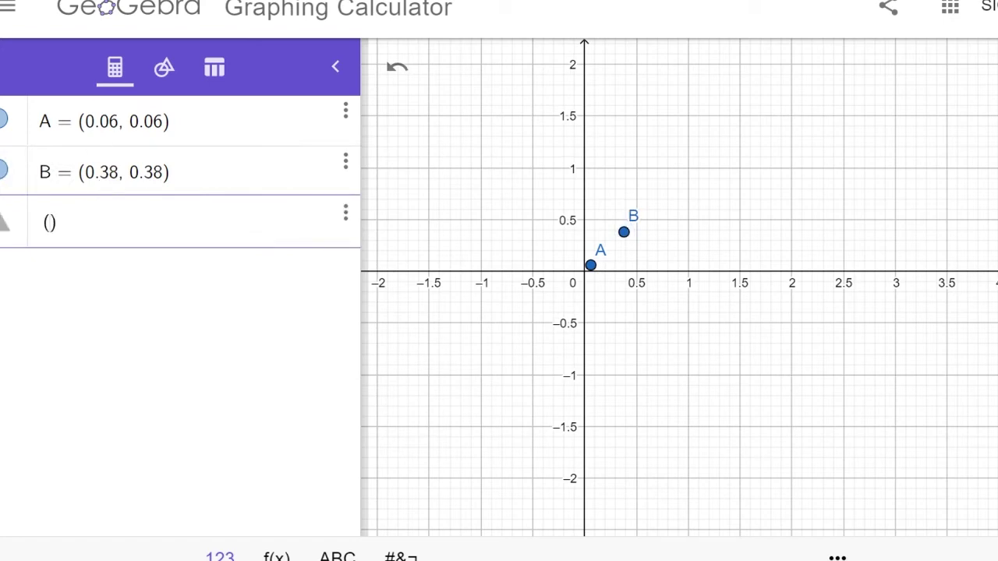
pyautogui.write('1, 1')
pyautogui.press('Return')
pyautogui.write('(')
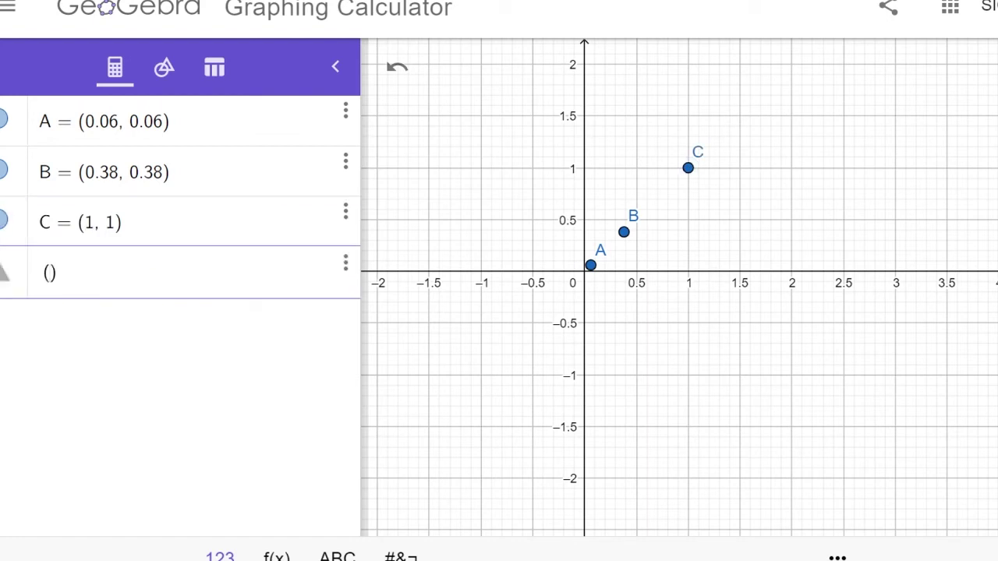
pyautogui.write('3.5')
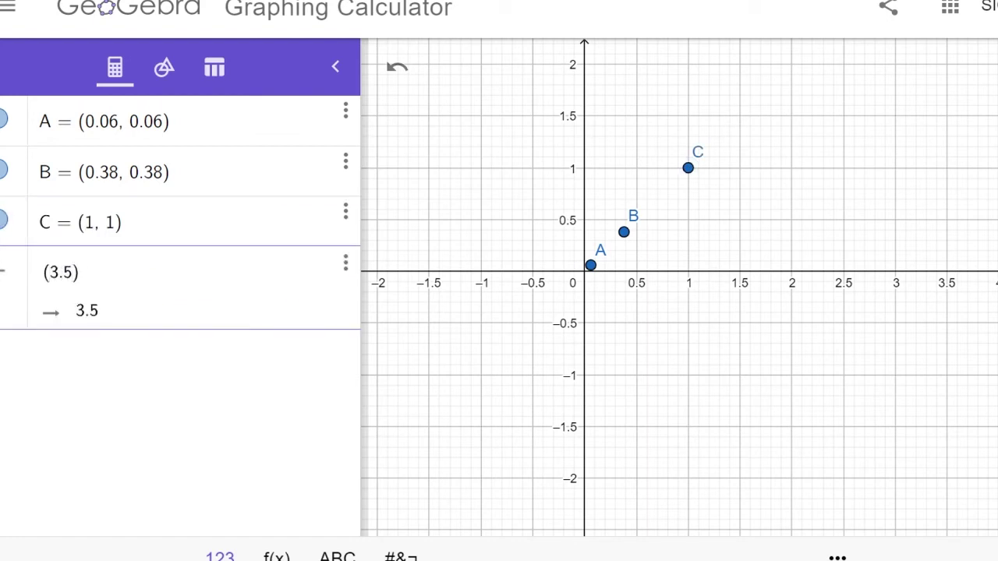
pyautogui.write('4, 3.5')
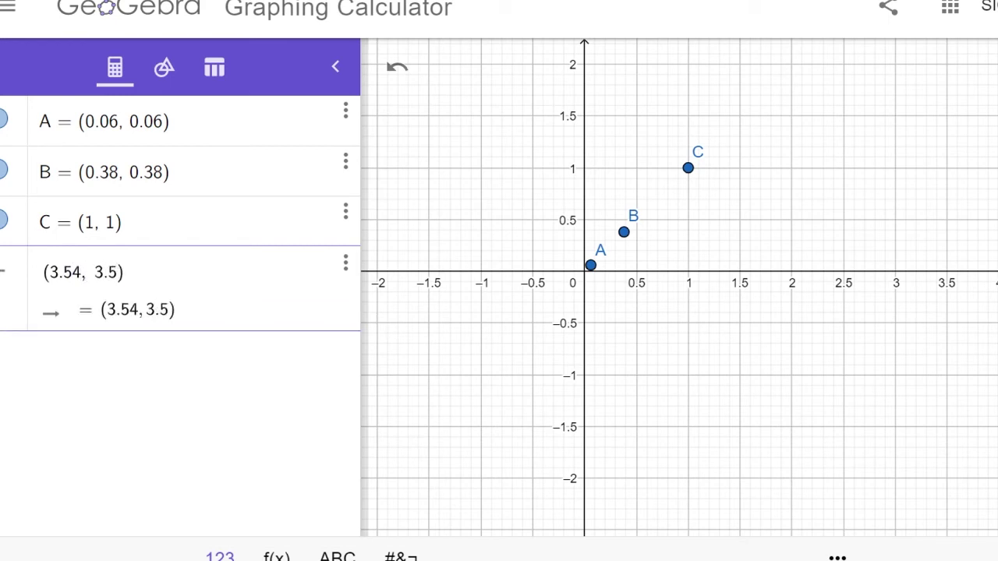
pyautogui.write('4')
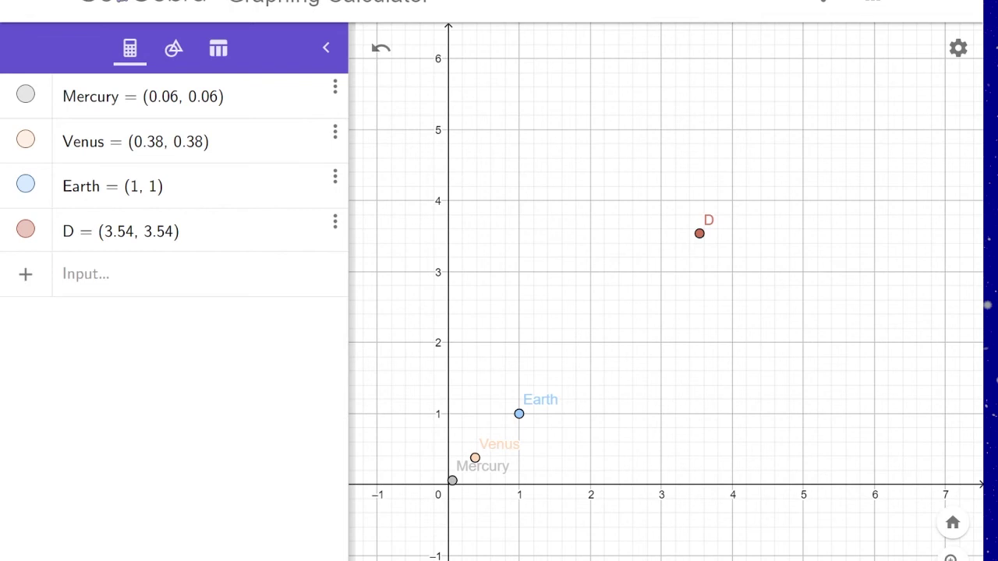
# - Relabel point D as Mars through its label settings
pyautogui.click(699, 233)
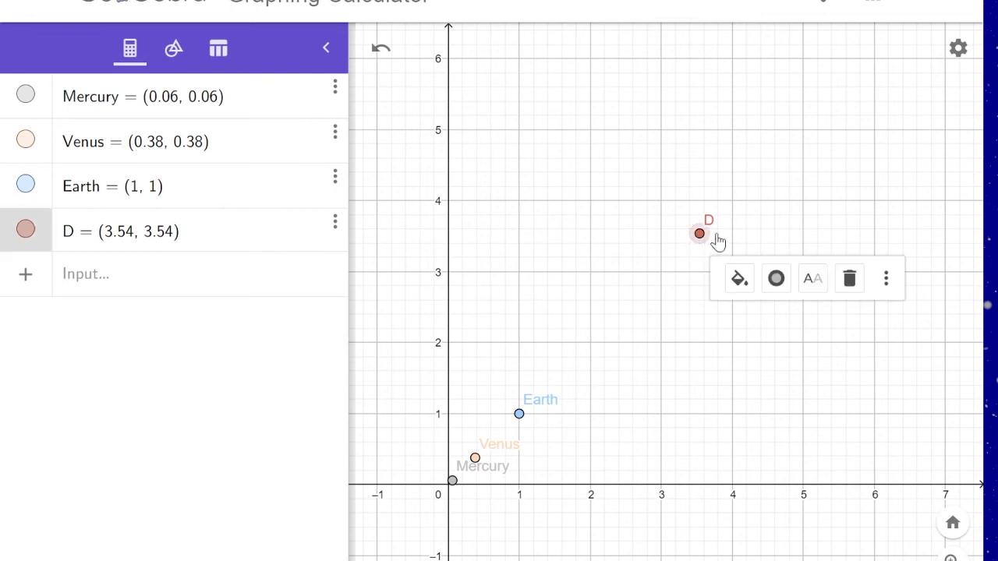
pyautogui.click(813, 277)
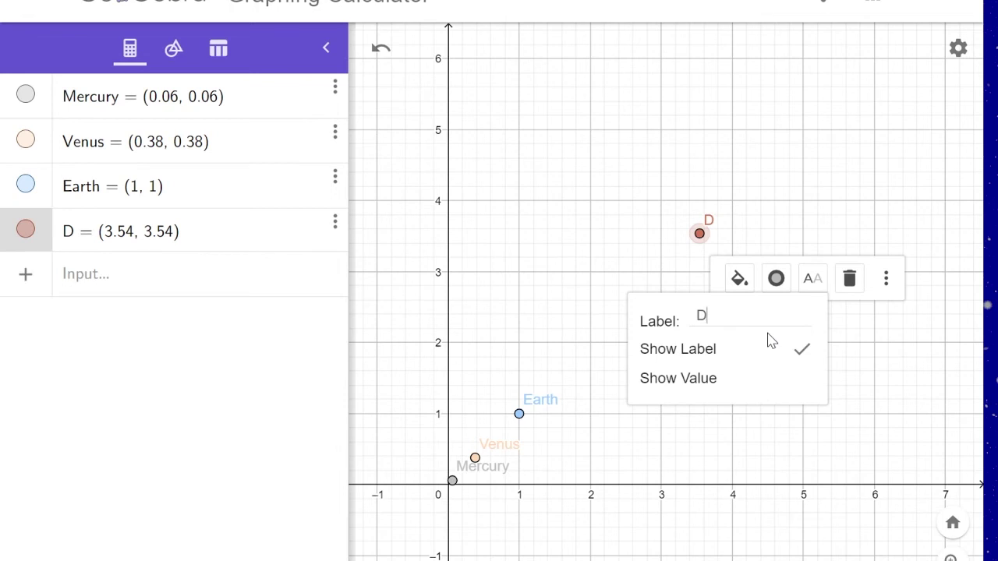
pyautogui.press('BackSpace')
pyautogui.write('m')
pyautogui.press('BackSpace')
pyautogui.write('Mars')
pyautogui.press('Return')
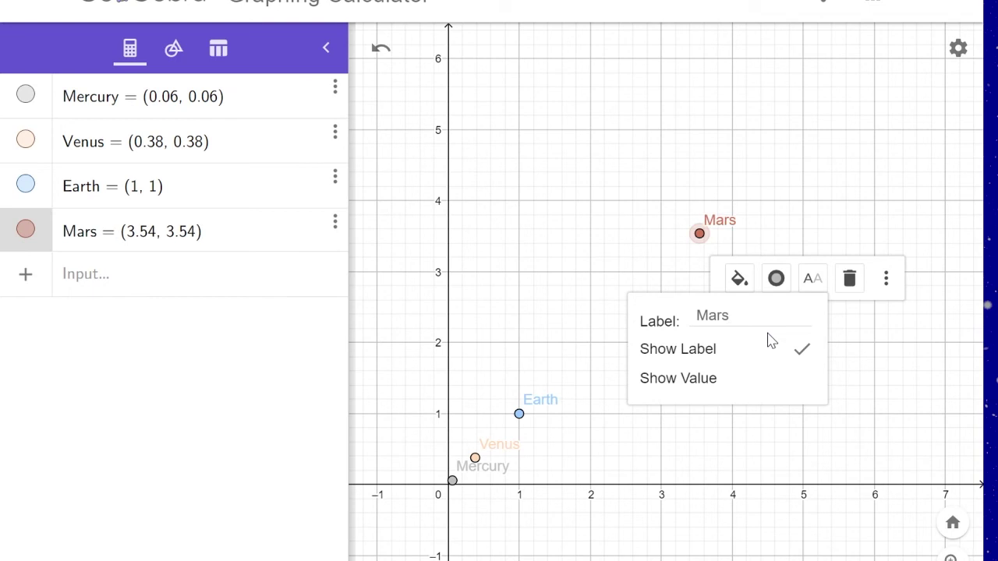
pyautogui.click(784, 269)
# - Open the Mars point's colour choices and full settings, then return to the graph
pyautogui.click(741, 280)
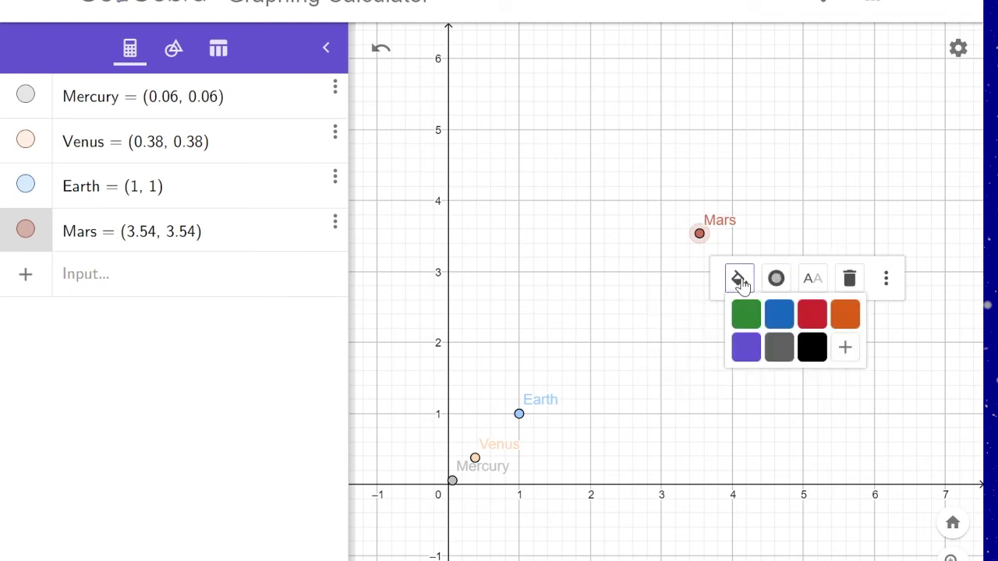
pyautogui.click(846, 346)
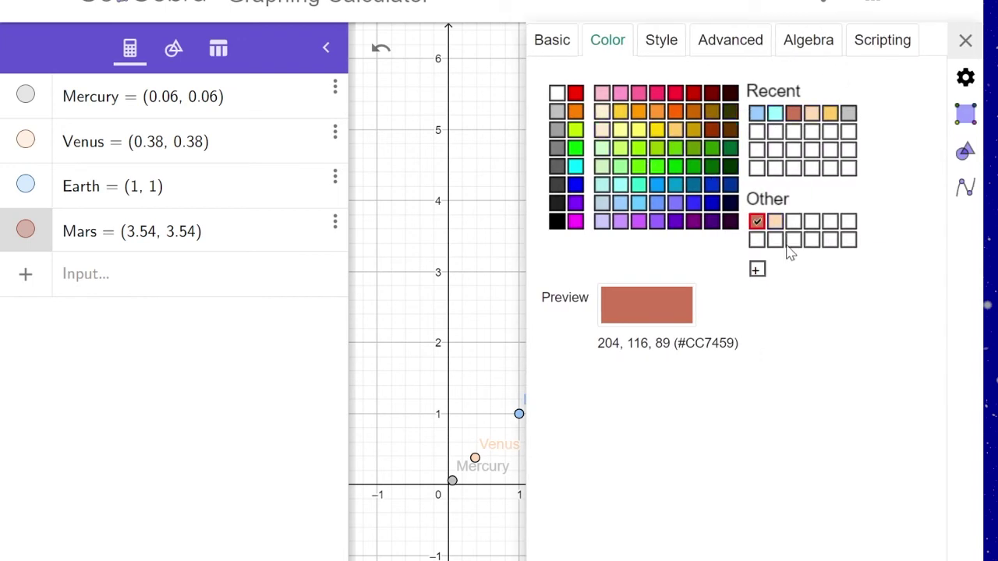
pyautogui.click(974, 45)
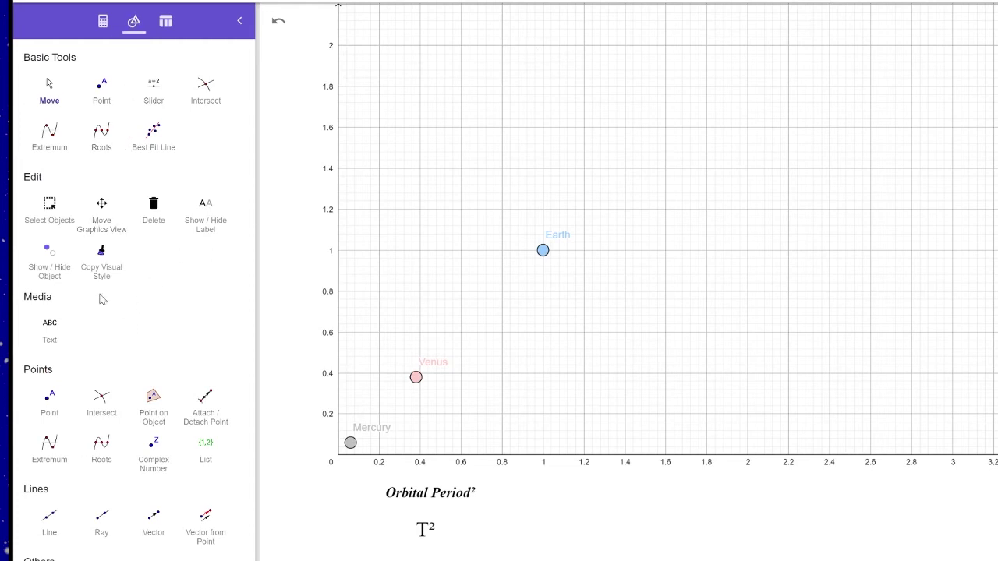
# - Place the text 'Semi-Major Axis³' on the graph, adding ³ from the symbol characters
pyautogui.click(58, 347)
pyautogui.click(513, 160)
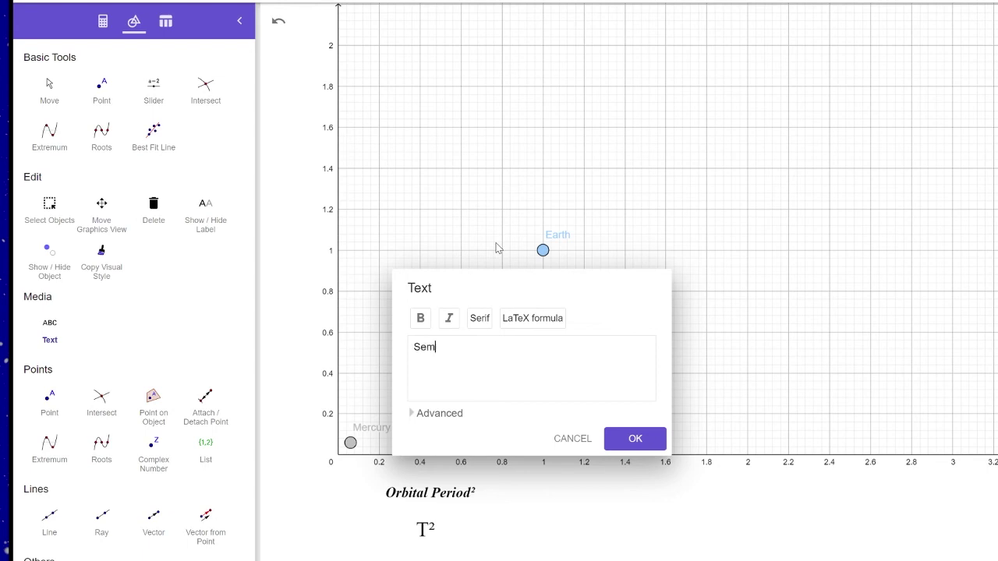
pyautogui.write('Major Axis')
pyautogui.click(417, 416)
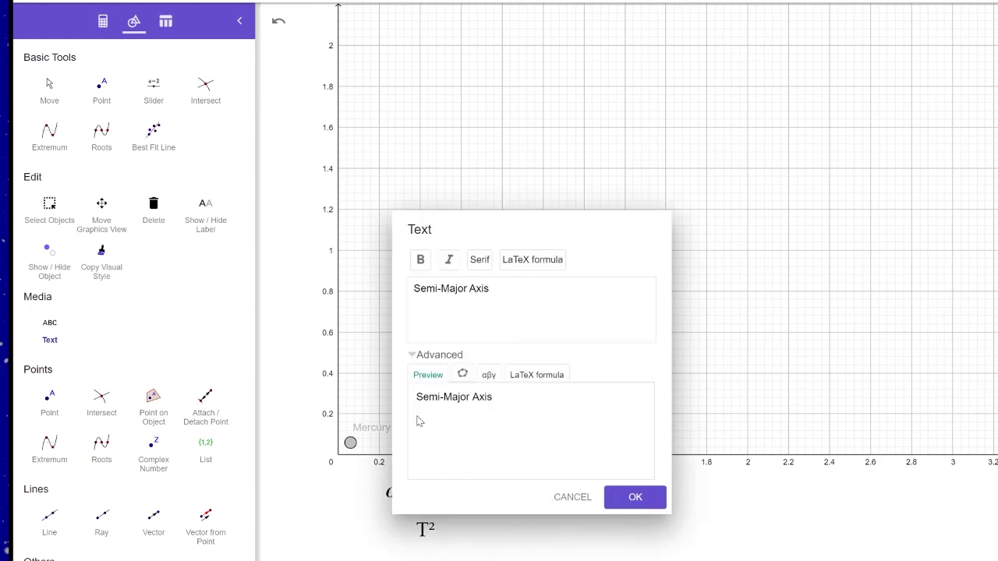
pyautogui.click(491, 382)
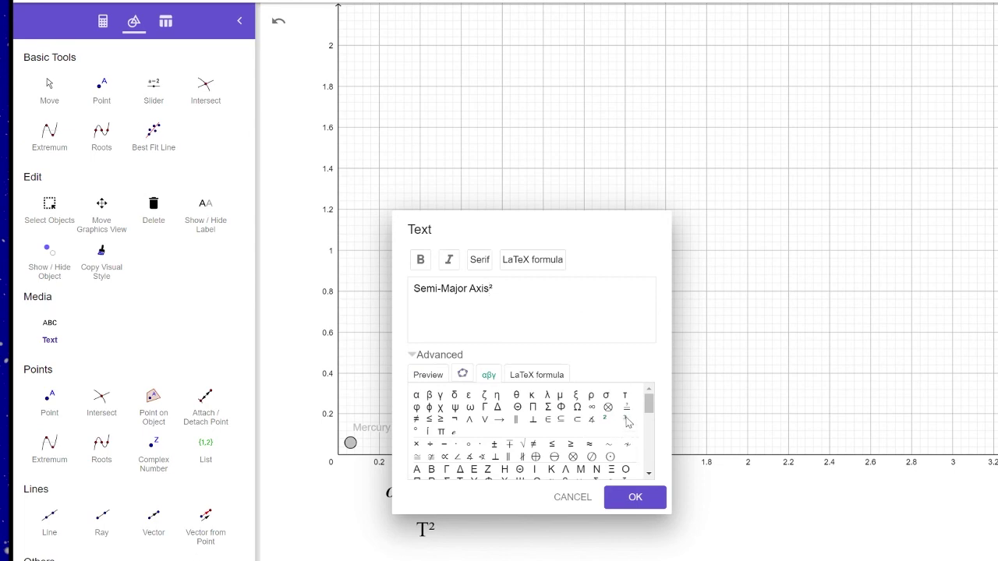
pyautogui.click(625, 419)
pyautogui.click(500, 287)
pyautogui.press('BackSpace')
pyautogui.click(635, 498)
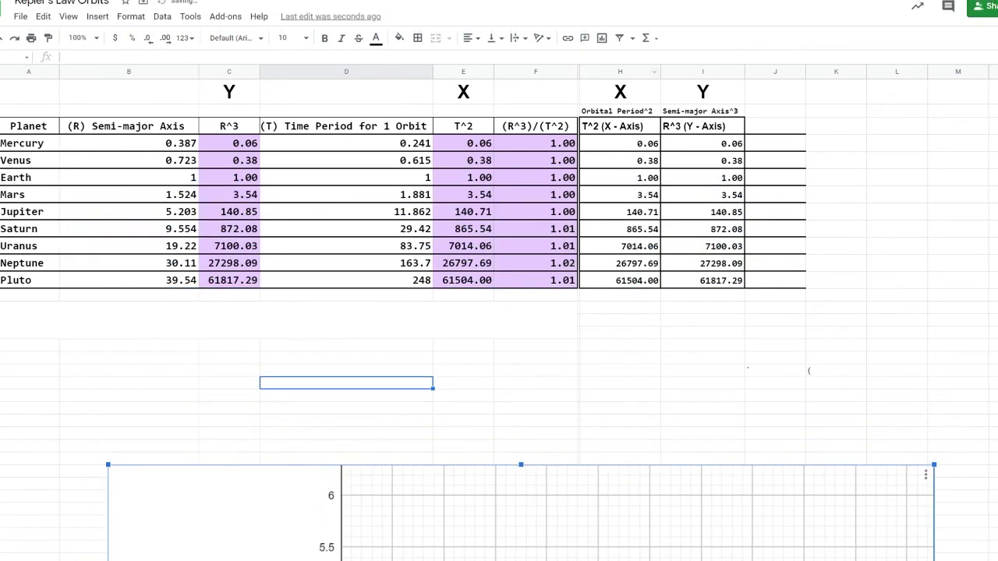
# - Choose Insert > Image > Image over cells to bring up the upload dialog
pyautogui.click(97, 17)
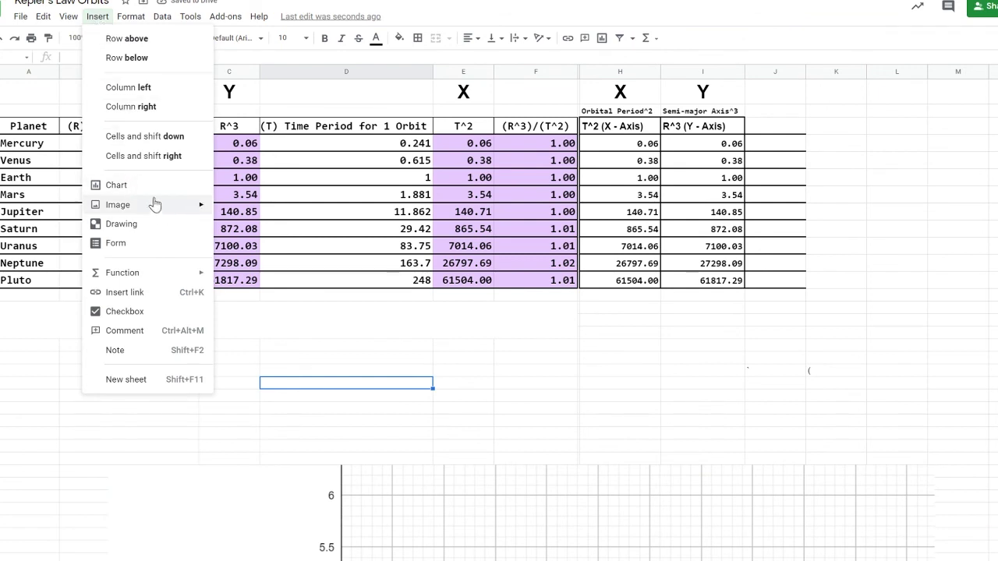
pyautogui.moveTo(160, 206)
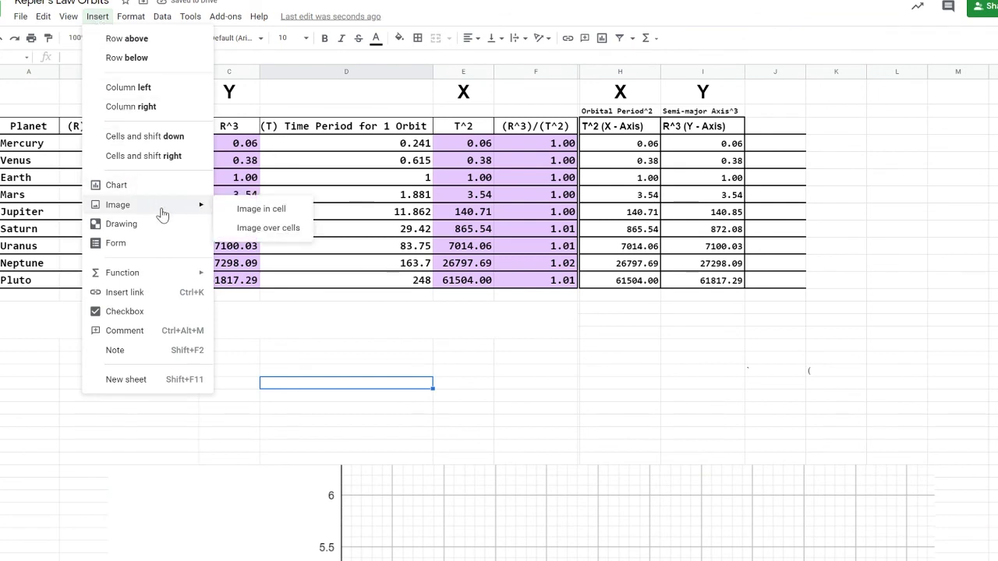
pyautogui.click(258, 230)
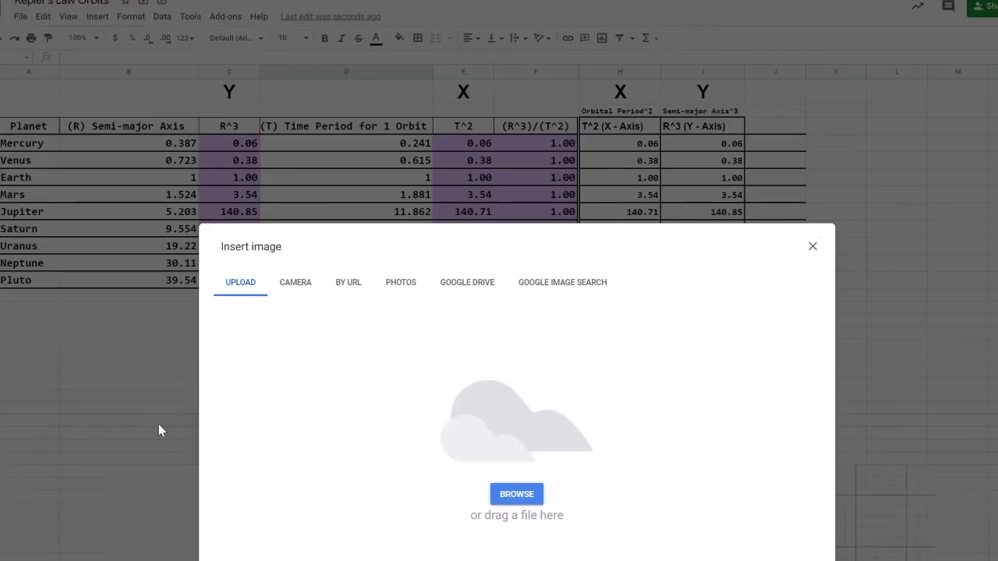